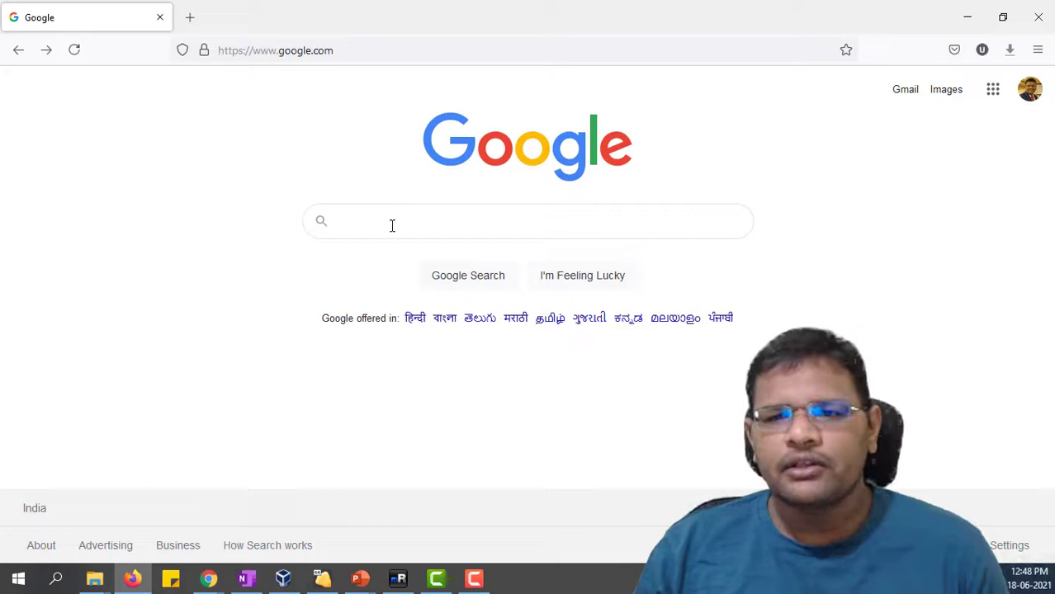
- Search Google for "packer download" and open the Downloads page of Packer by HashiCorp
{"action": "left_click", "coordinate": [390, 223]}
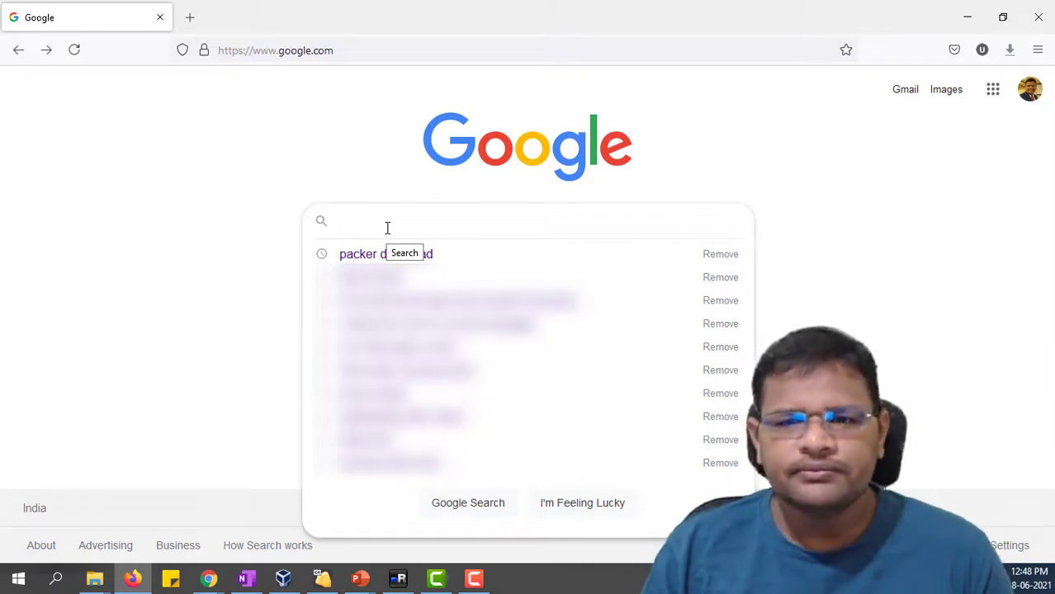
{"action": "left_click", "coordinate": [359, 255]}
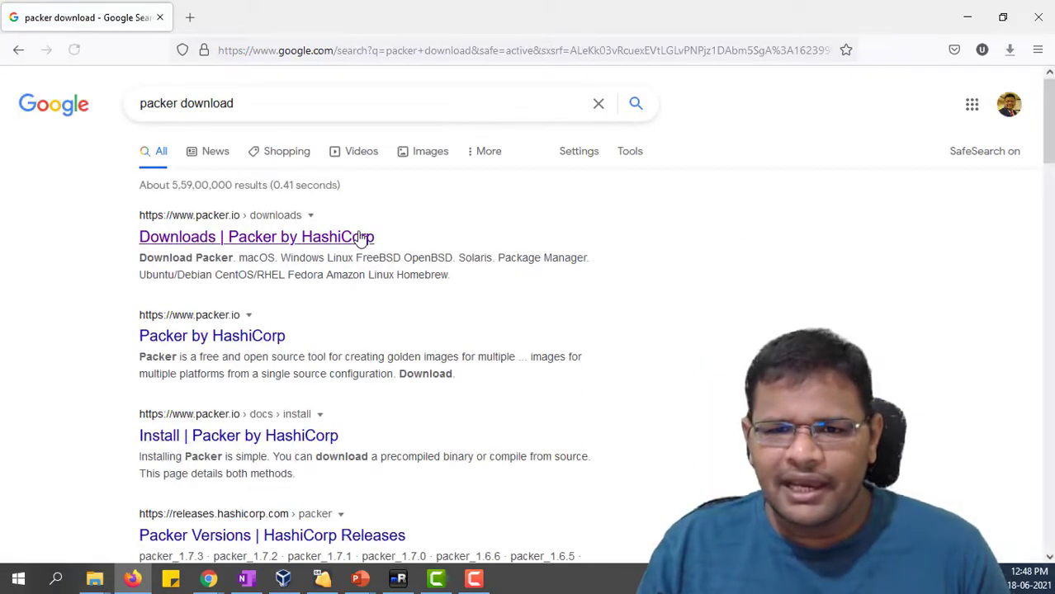
{"action": "left_click", "coordinate": [183, 239]}
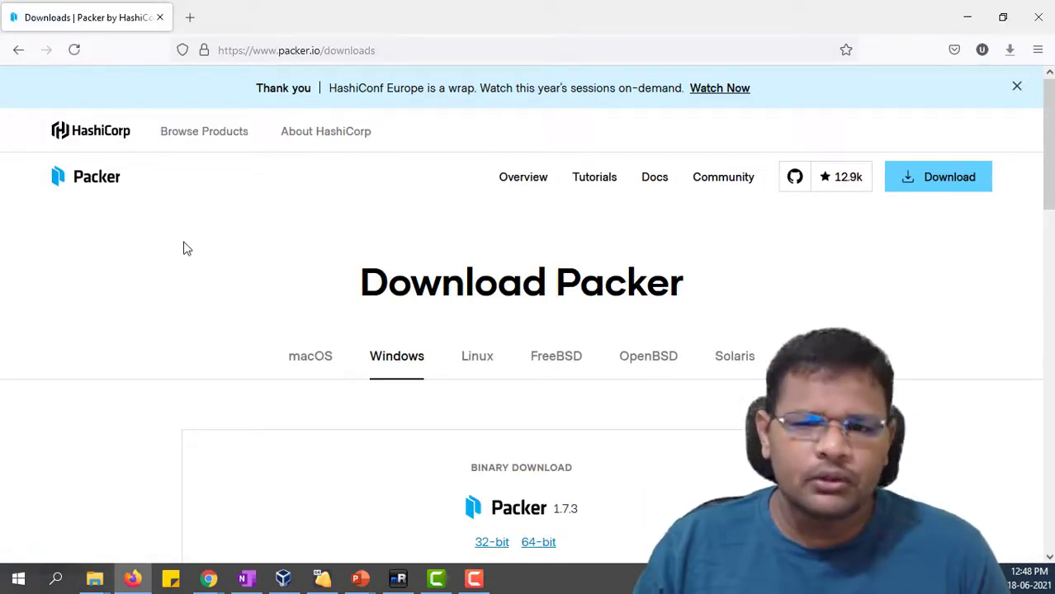
- Download the 64-bit Windows build of Packer 1.7.3 and save packer_1.7.3_windows_amd64.zip in C:\IaaC_Tools
{"action": "scroll", "coordinate": [329, 297], "scroll_direction": "down", "scroll_amount": 2}
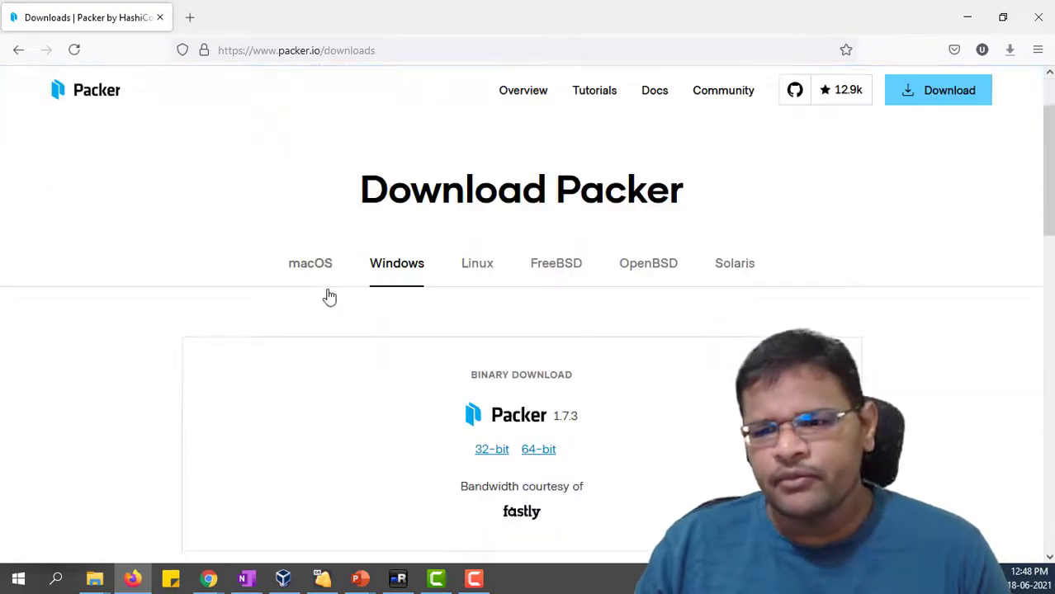
{"action": "scroll", "coordinate": [330, 297], "scroll_direction": "down", "scroll_amount": 3}
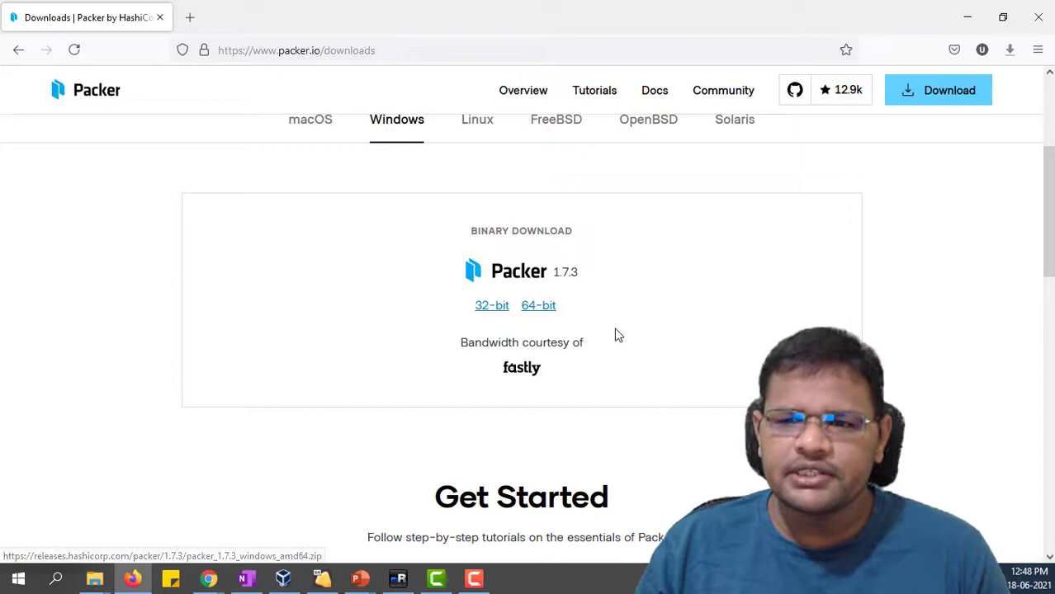
{"action": "left_click", "coordinate": [539, 305]}
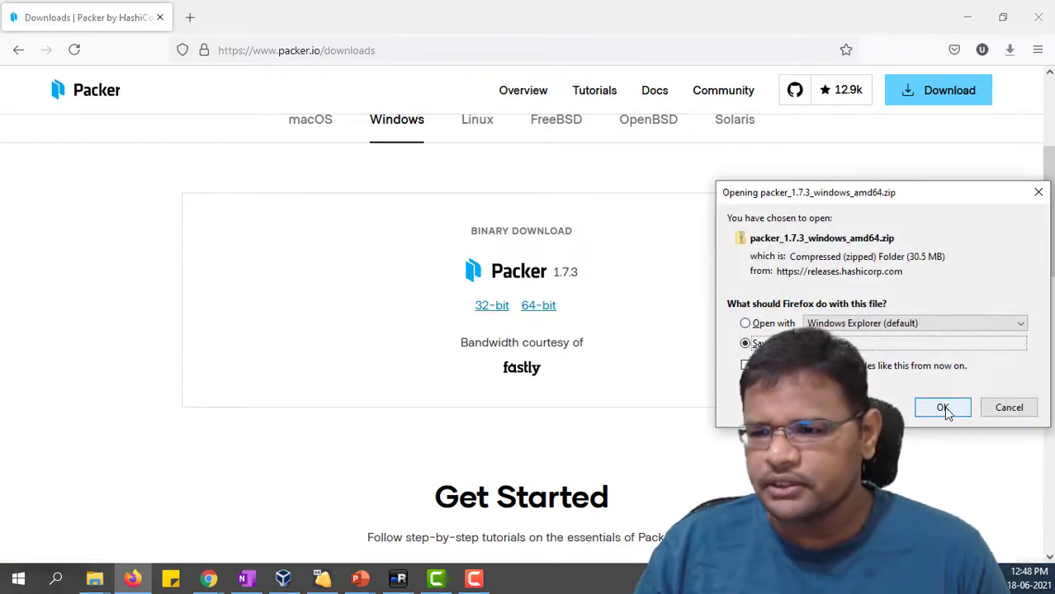
{"action": "left_click", "coordinate": [944, 407]}
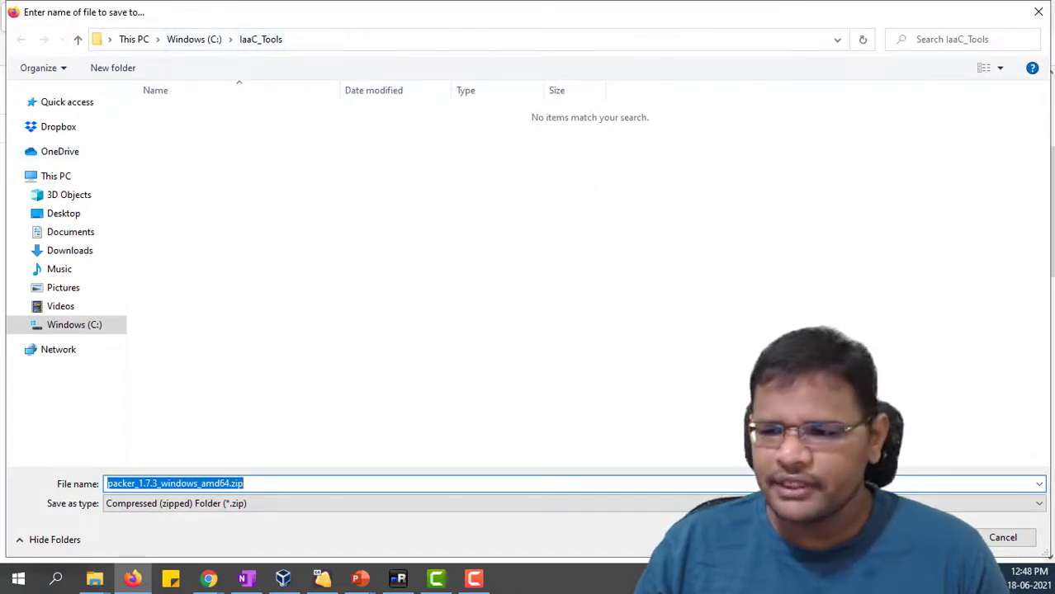
{"action": "key", "text": "Return"}
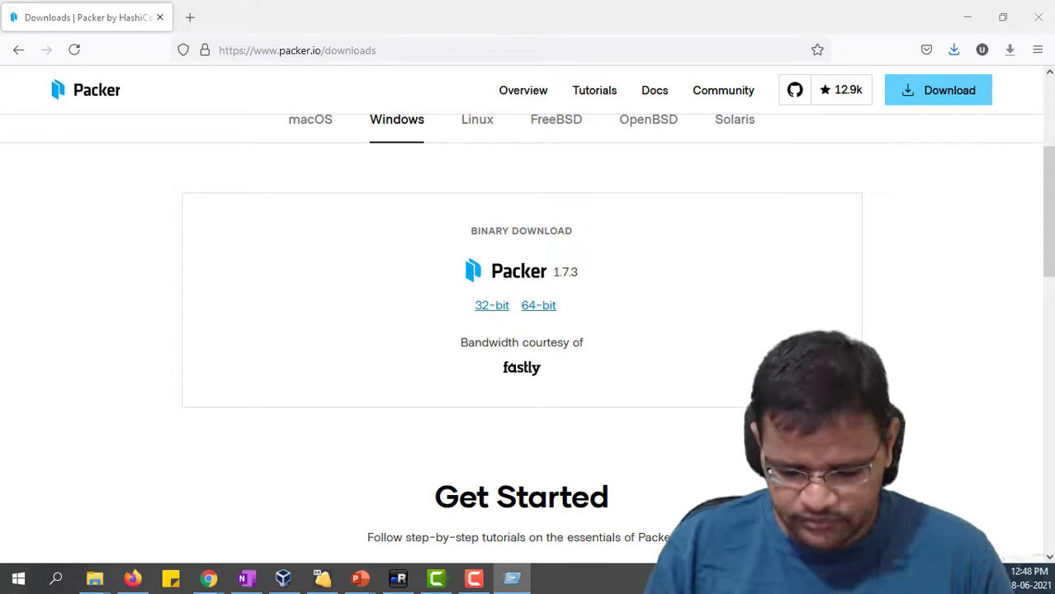
- In File Explorer, extract packer_1.7.3_windows_amd64.zip into the IaaC_Tools folder with 7-Zip
{"action": "key", "text": "alt+Tab"}
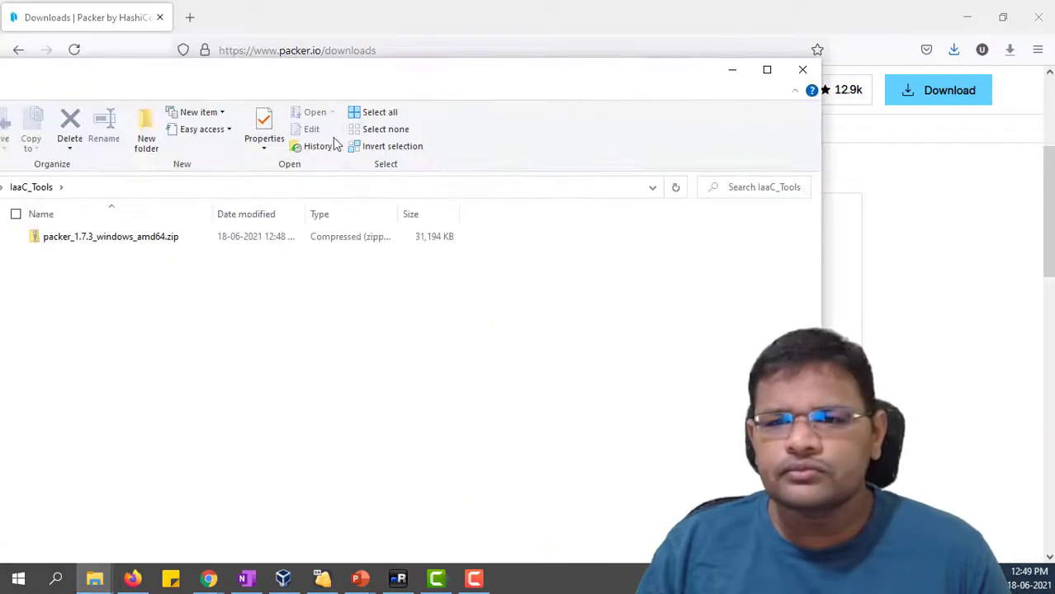
{"action": "double_click", "coordinate": [348, 73]}
{"action": "left_click", "coordinate": [358, 174]}
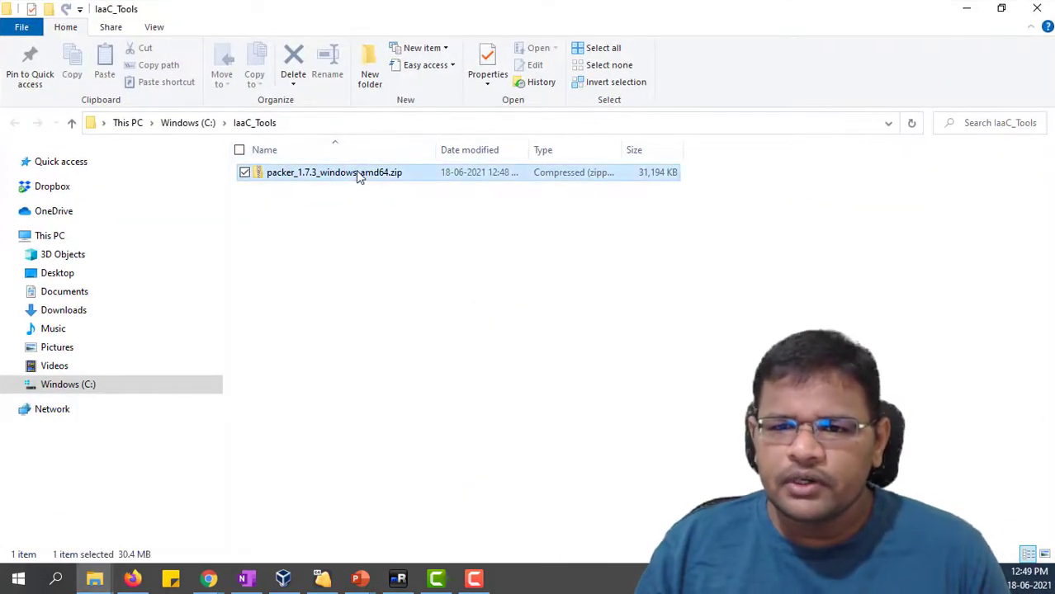
{"action": "right_click", "coordinate": [358, 174]}
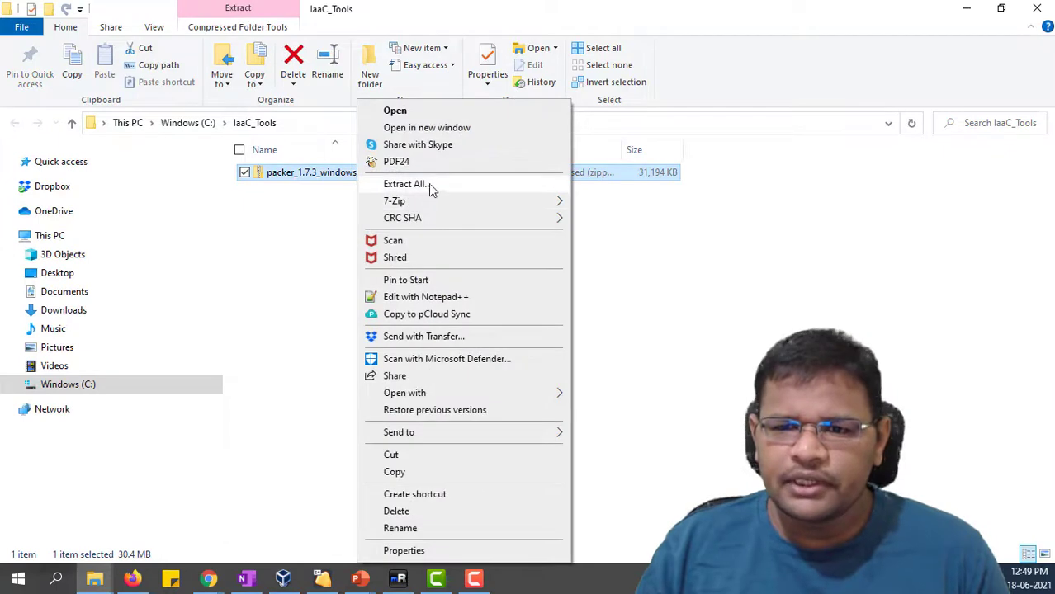
{"action": "mouse_move", "coordinate": [436, 203]}
{"action": "left_click", "coordinate": [650, 270]}
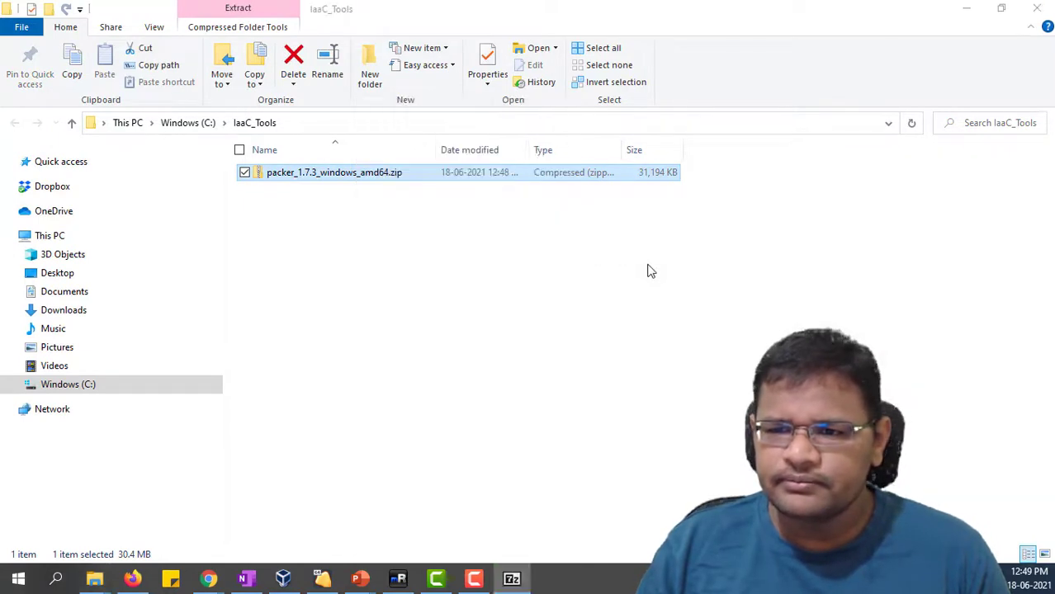
{"action": "left_click", "coordinate": [311, 214]}
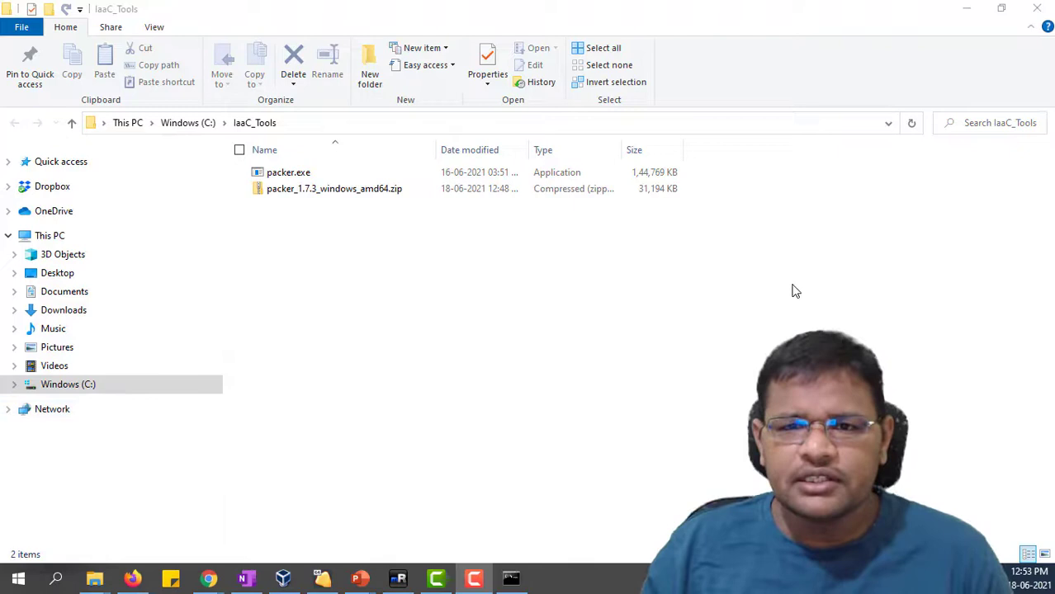
- Switch to Command Prompt and run packer to check whether the command is recognized
{"action": "left_click", "coordinate": [511, 579]}
{"action": "left_click_drag", "start_coordinate": [492, 320], "coordinate": [499, 339]}
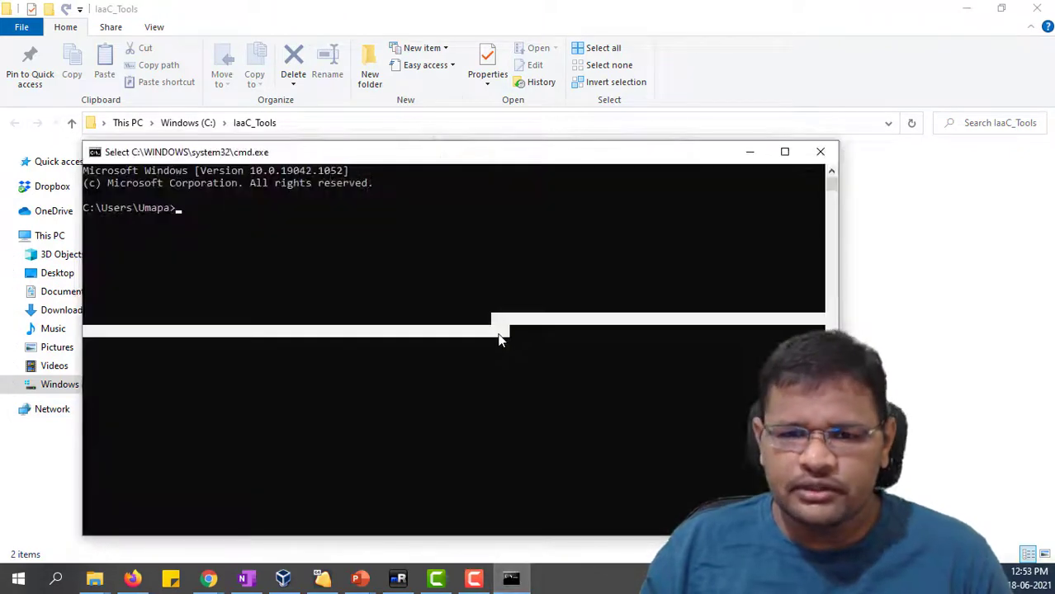
{"action": "left_click", "coordinate": [414, 245]}
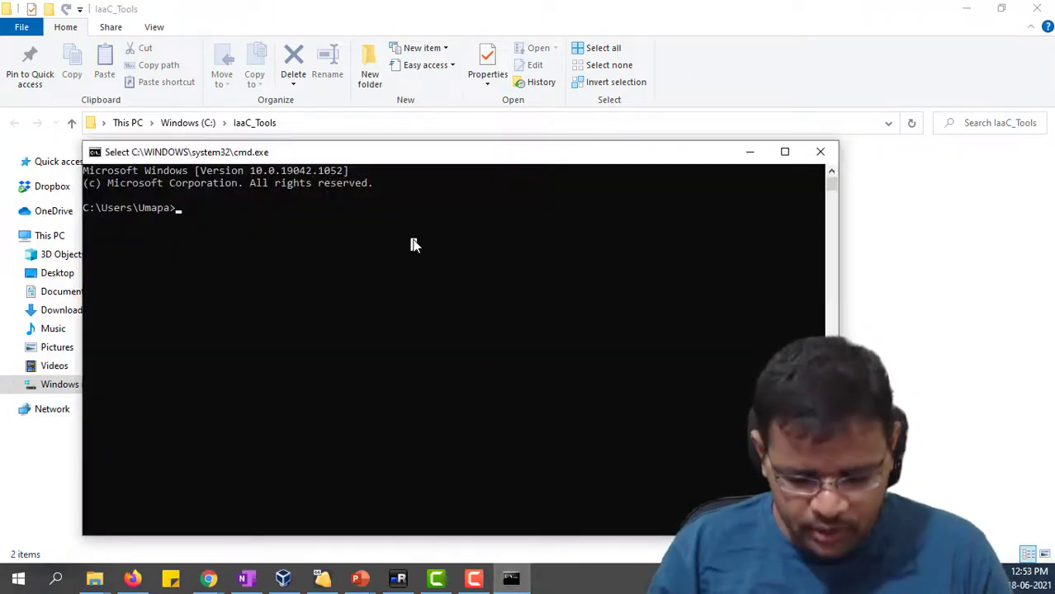
{"action": "type", "text": "pac"}
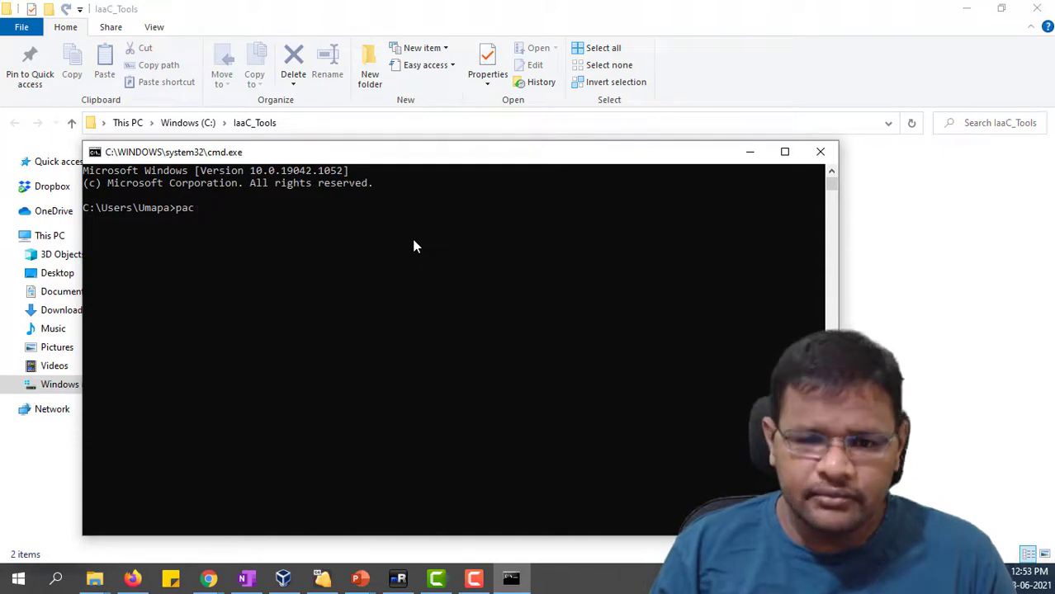
{"action": "type", "text": "ker"}
{"action": "key", "text": "Return"}
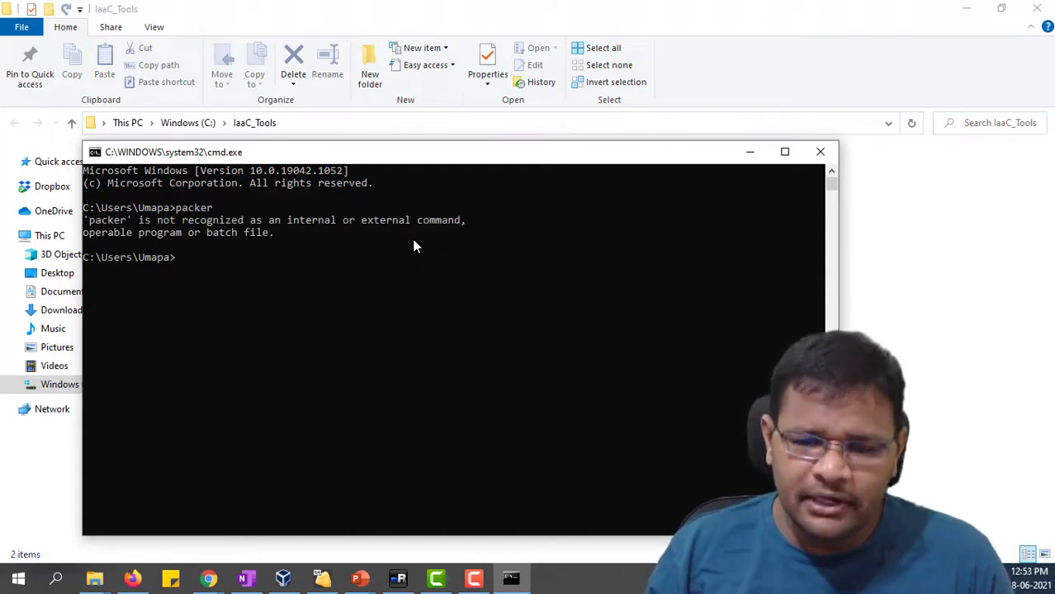
- Copy the IaaC_Tools folder path from File Explorer and open the Environment Variables settings in System Properties
{"action": "left_click", "coordinate": [359, 124]}
{"action": "key", "text": "ctrl+c"}
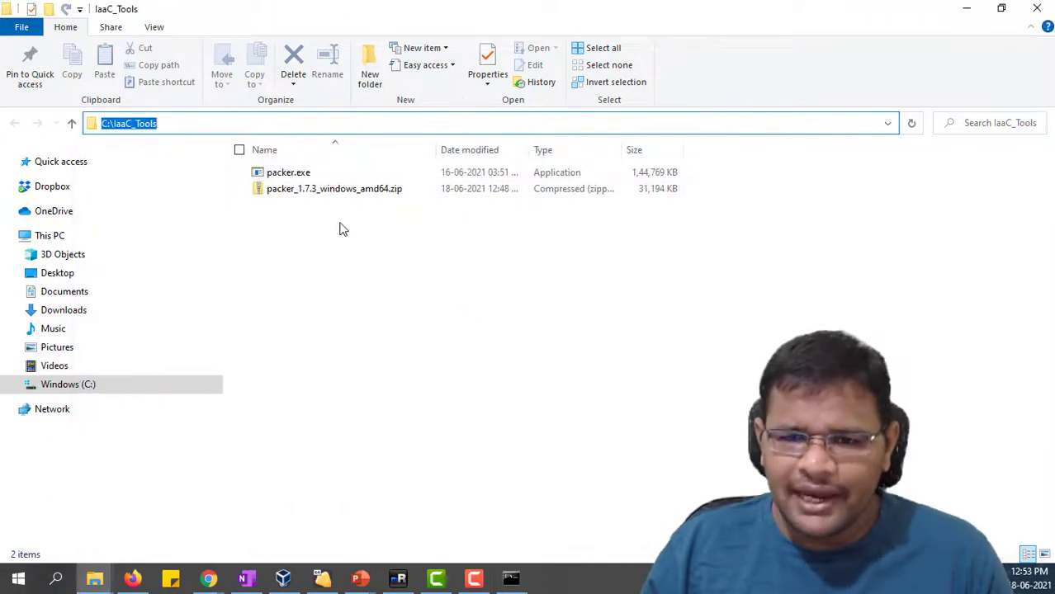
{"action": "left_click", "coordinate": [18, 584]}
{"action": "left_click", "coordinate": [18, 582]}
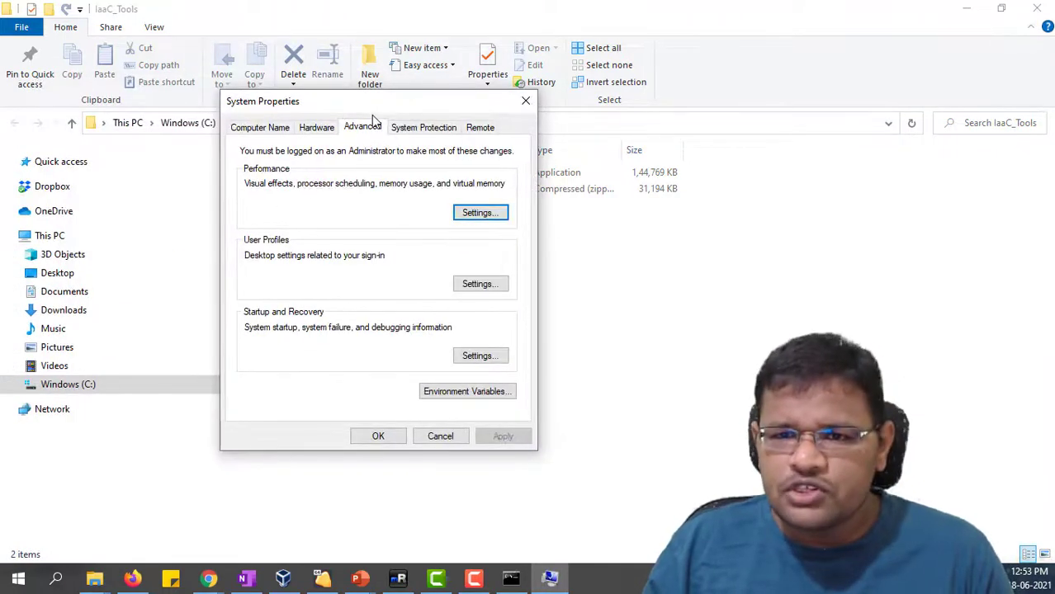
{"action": "left_click", "coordinate": [469, 391]}
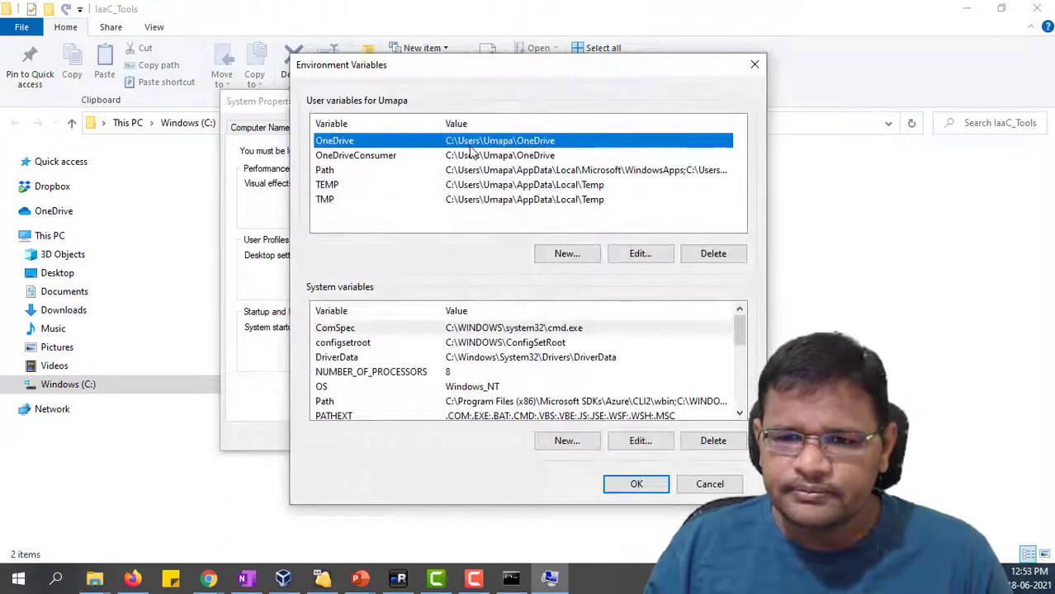
- Add C:\IaaC_Tools as a new entry in the user Path variable
{"action": "left_click", "coordinate": [428, 173]}
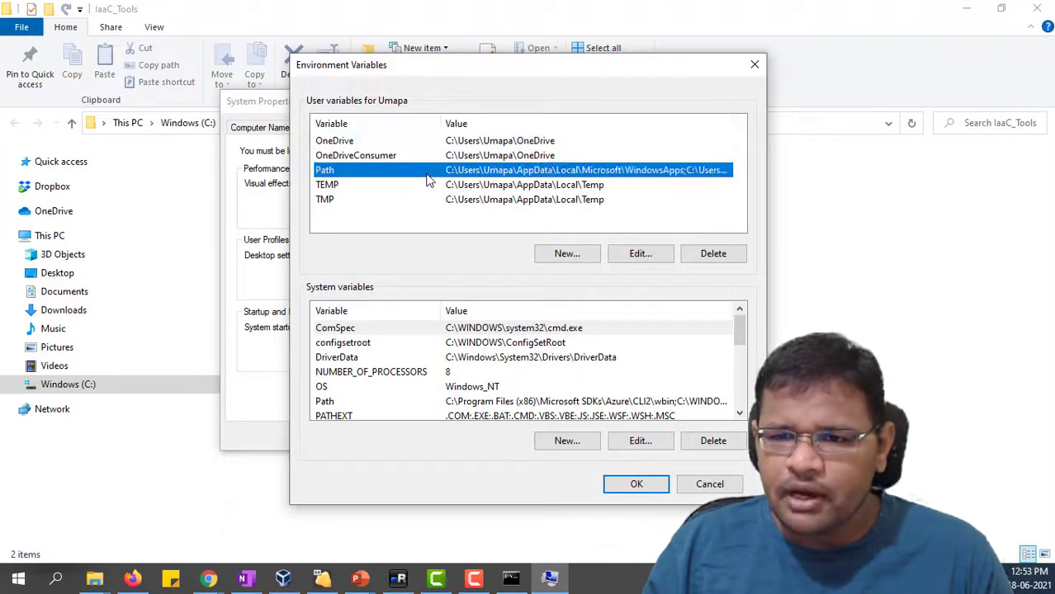
{"action": "double_click", "coordinate": [428, 173]}
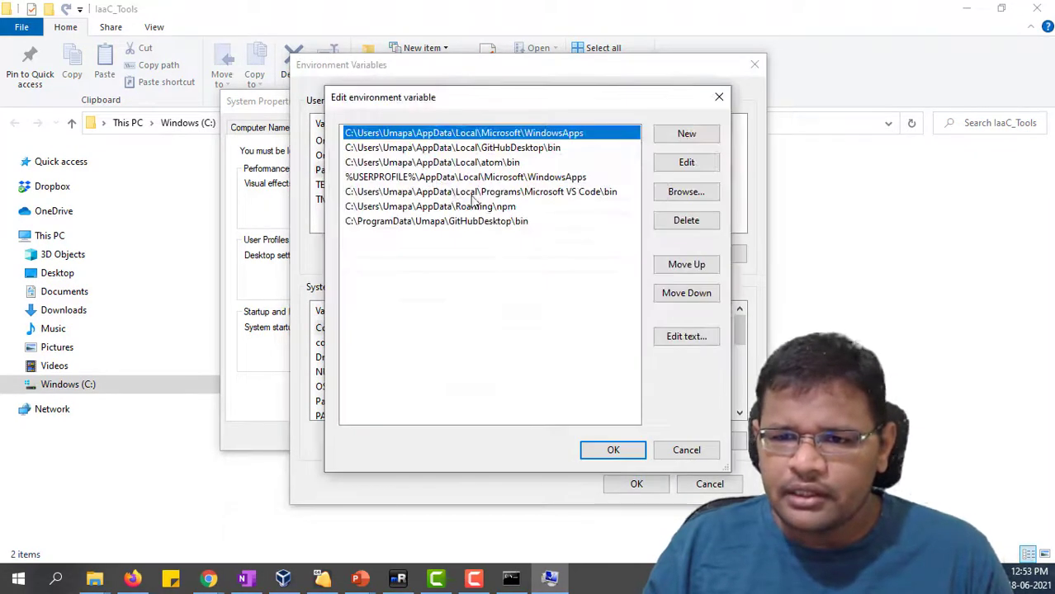
{"action": "left_click", "coordinate": [686, 134]}
{"action": "key", "text": "ctrl+v"}
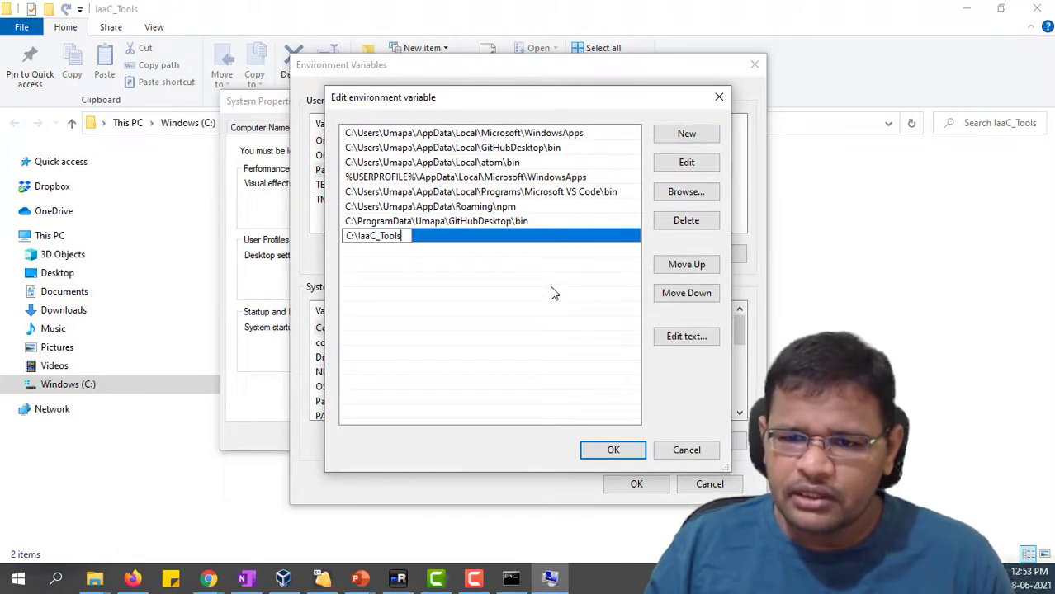
{"action": "left_click", "coordinate": [621, 456]}
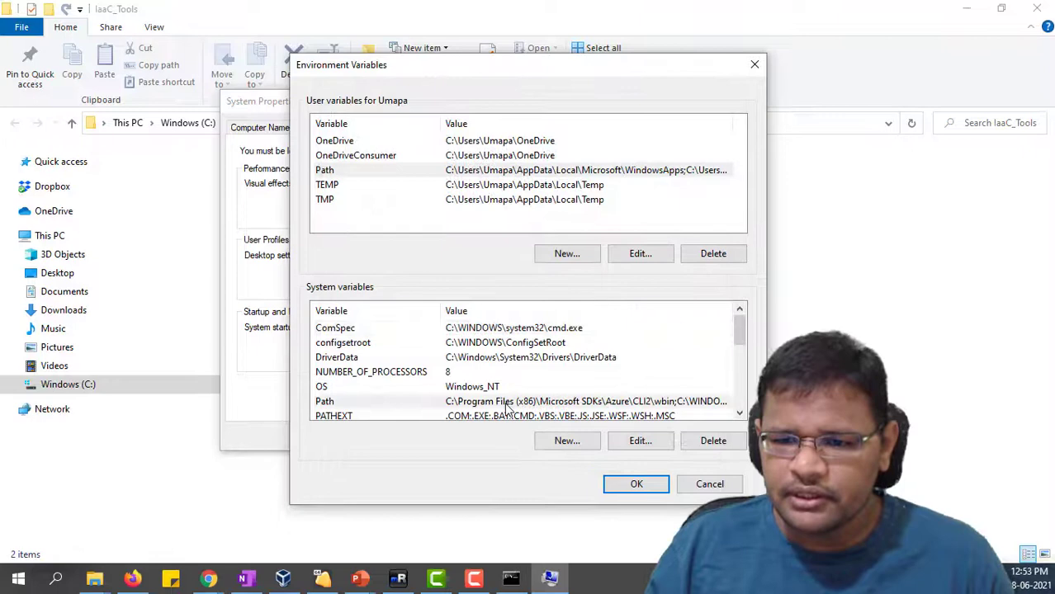
- Add C:\IaaC_Tools as a new entry in the system Path variable and apply the environment settings
{"action": "left_click", "coordinate": [507, 402]}
{"action": "left_click", "coordinate": [640, 441]}
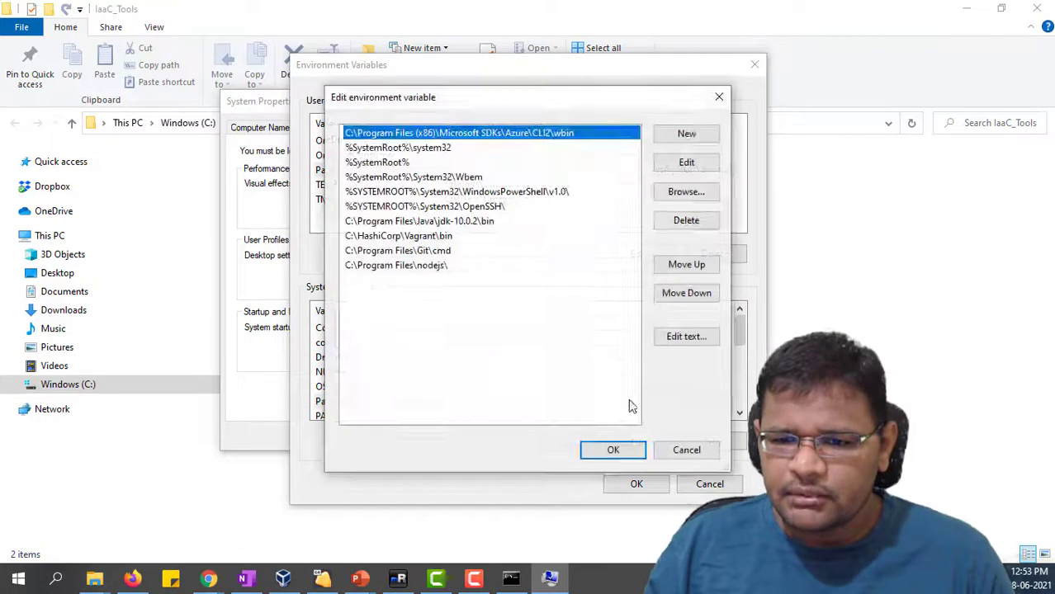
{"action": "left_click", "coordinate": [698, 134]}
{"action": "key", "text": "ctrl+v"}
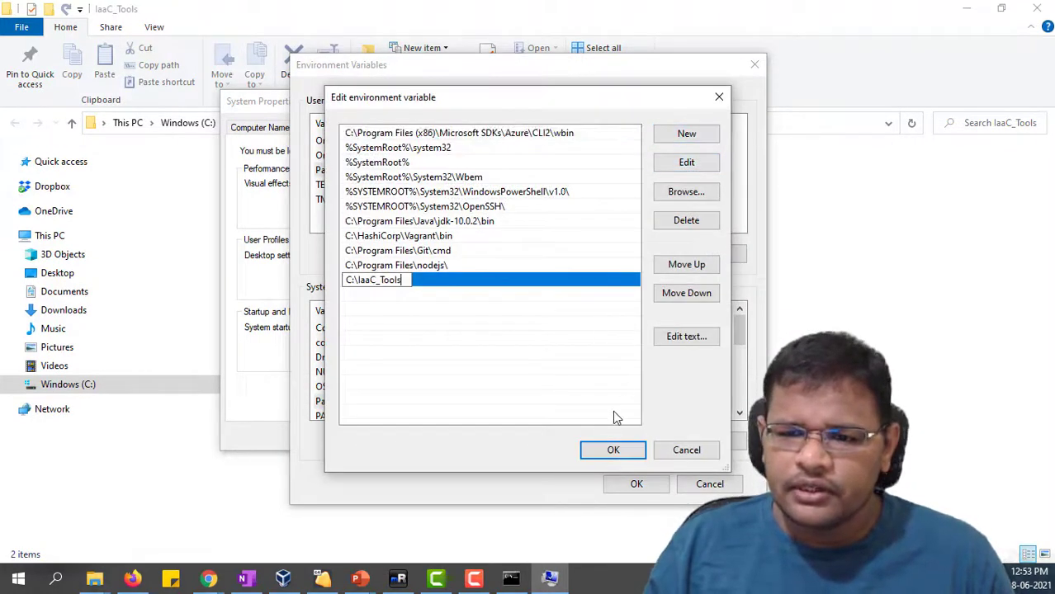
{"action": "left_click", "coordinate": [613, 450]}
{"action": "left_click", "coordinate": [636, 484]}
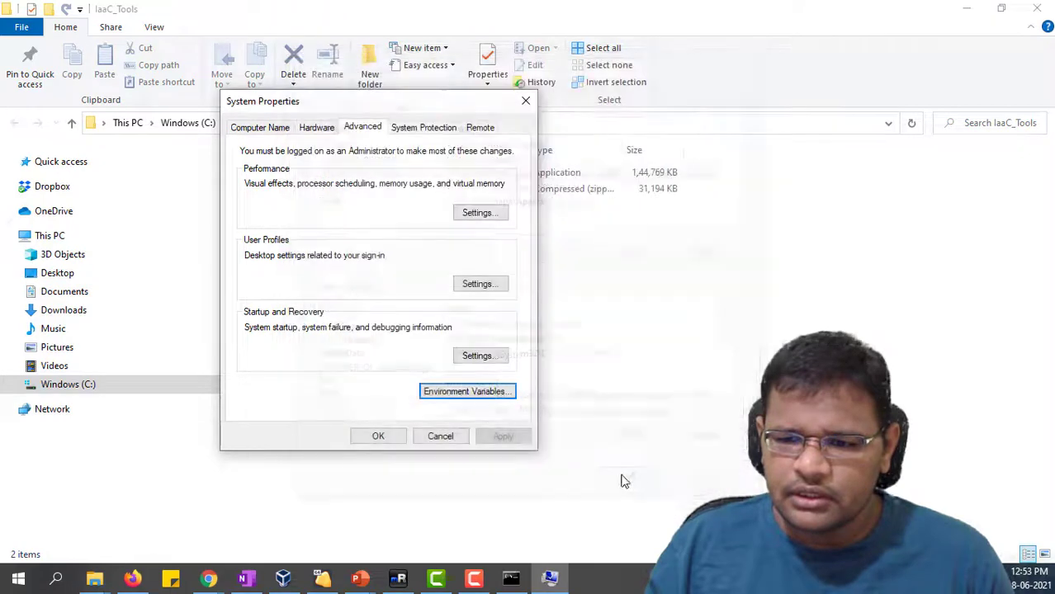
{"action": "left_click", "coordinate": [378, 436]}
- Run packer again in the Command Prompt session that is already open
{"action": "left_click", "coordinate": [511, 578]}
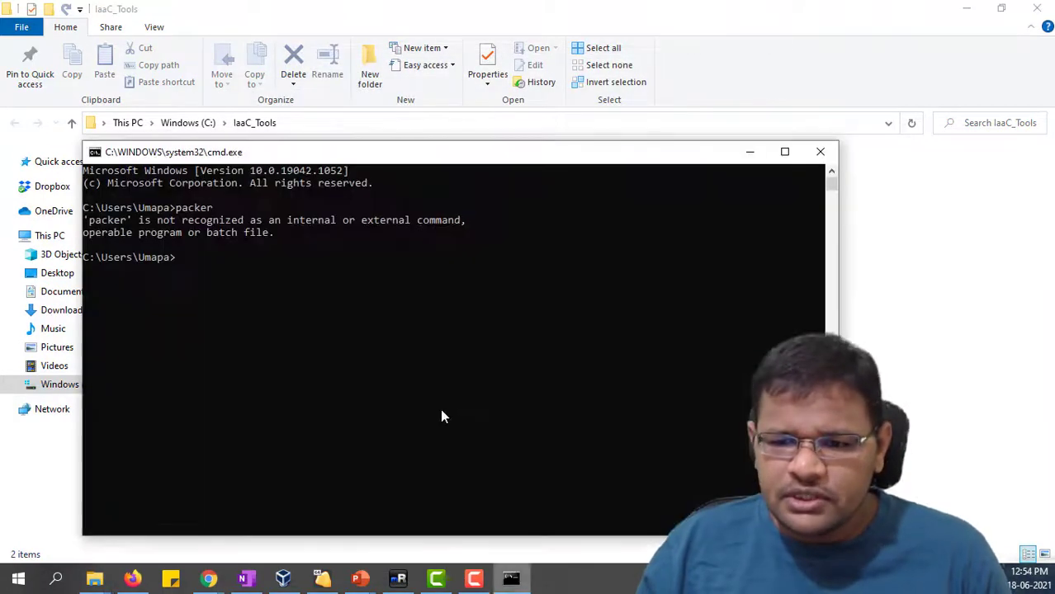
{"action": "left_click", "coordinate": [455, 338]}
{"action": "type", "text": "packer"}
{"action": "key", "text": "Return"}
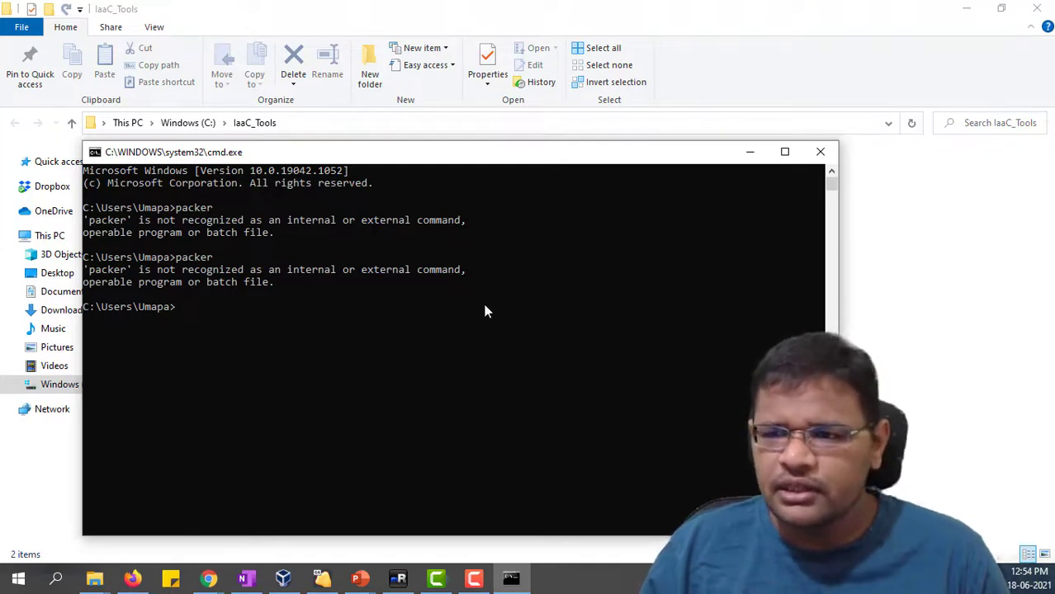
- Exit the old Command Prompt session and run packer in a new one
{"action": "left_click", "coordinate": [490, 313]}
{"action": "type", "text": "exit"}
{"action": "key", "text": "Return"}
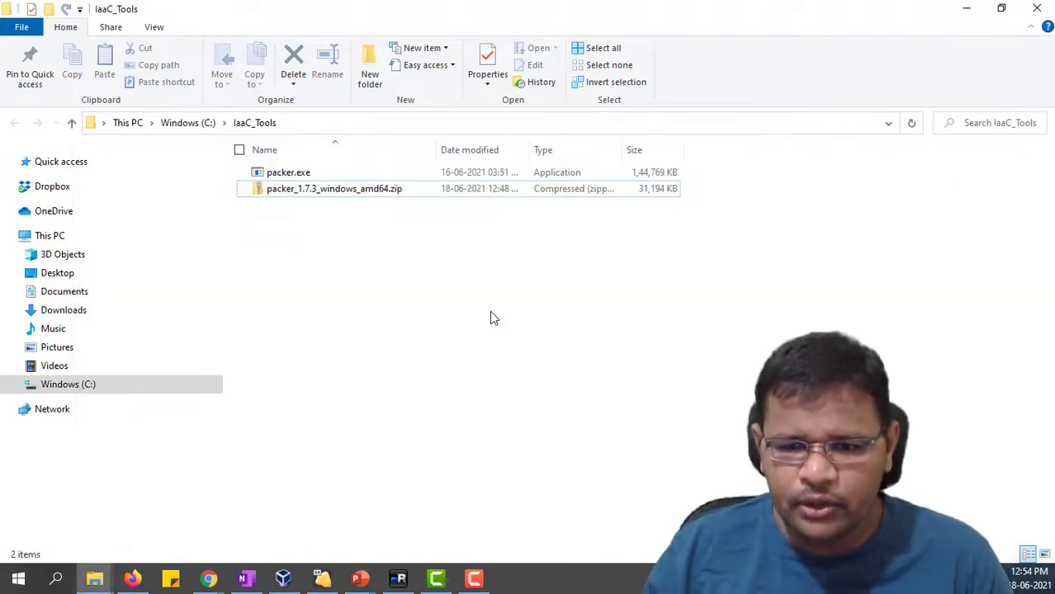
{"action": "key", "text": "super+r"}
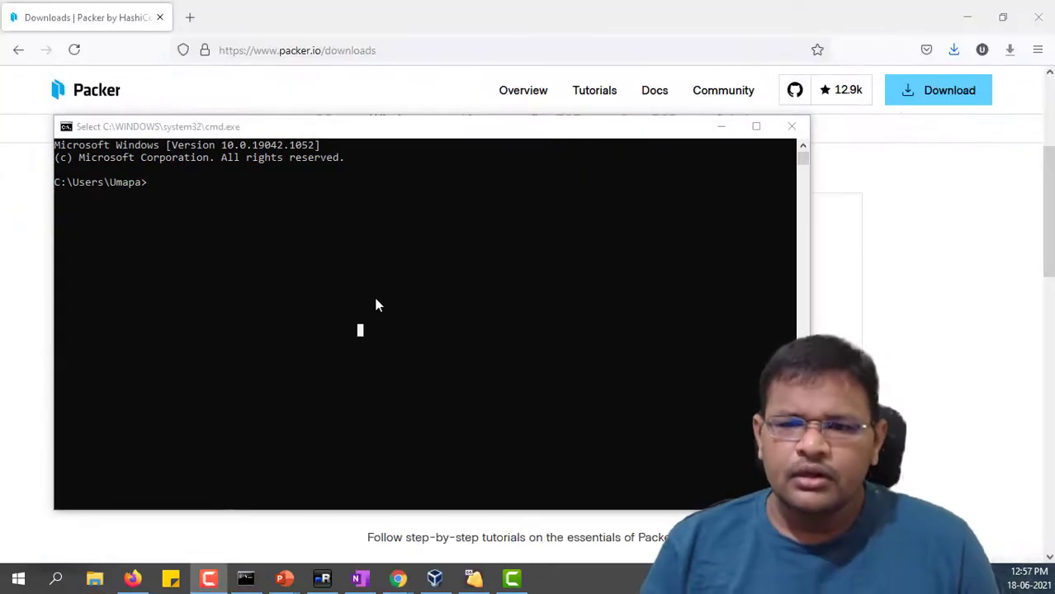
{"action": "left_click", "coordinate": [381, 309]}
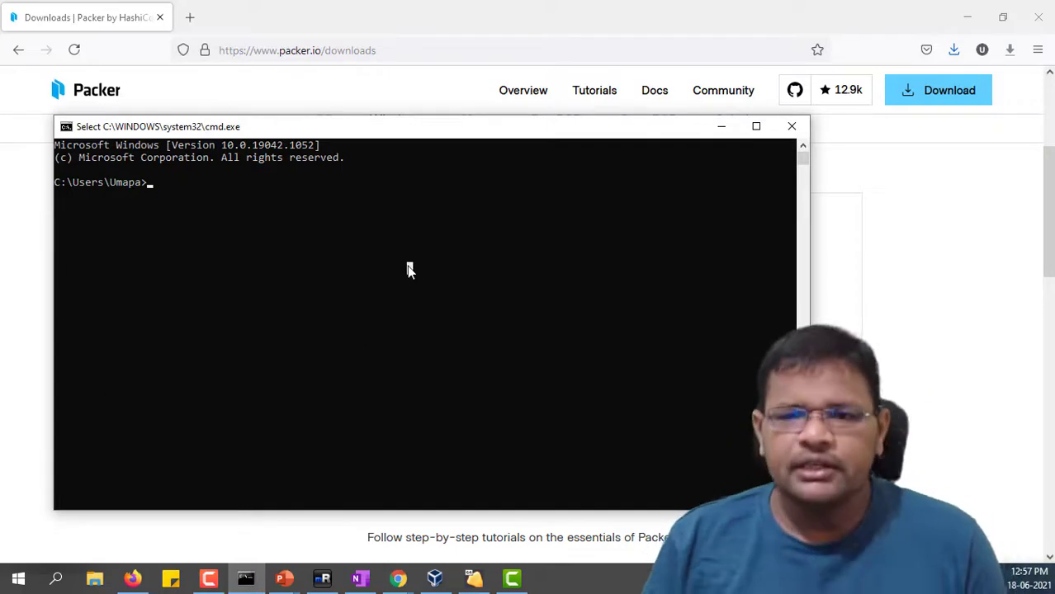
{"action": "type", "text": "packer"}
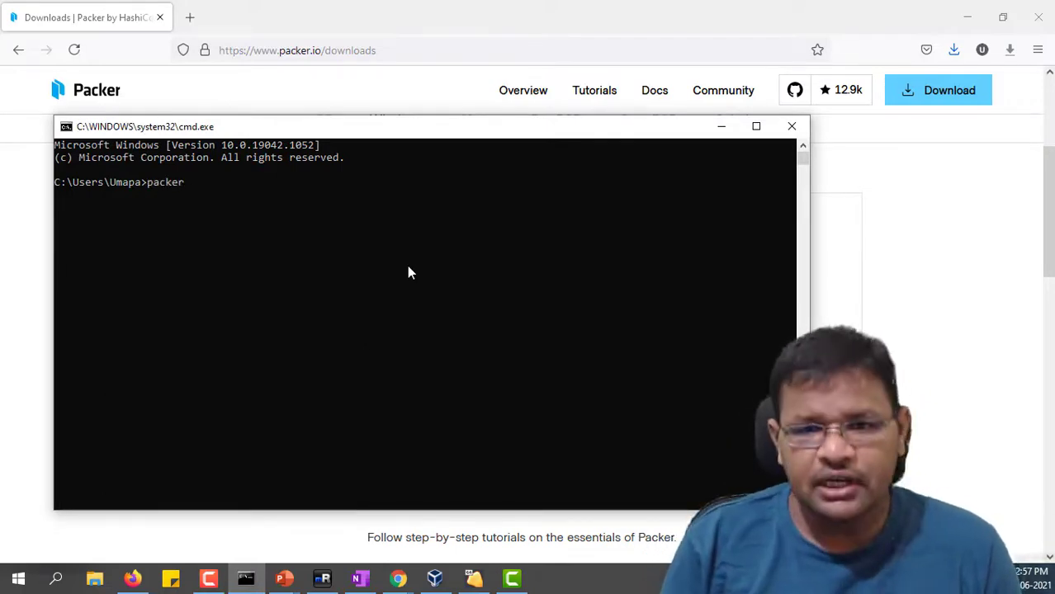
{"action": "key", "text": "Return"}
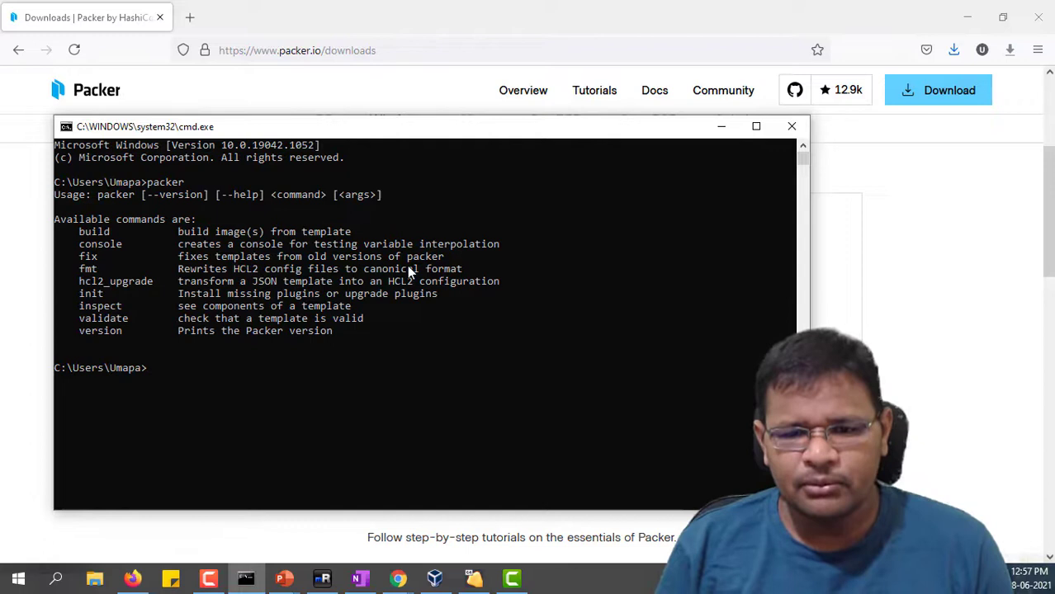
- Check the installed Packer version in Command Prompt with packer --version
{"action": "type", "text": "packer"}
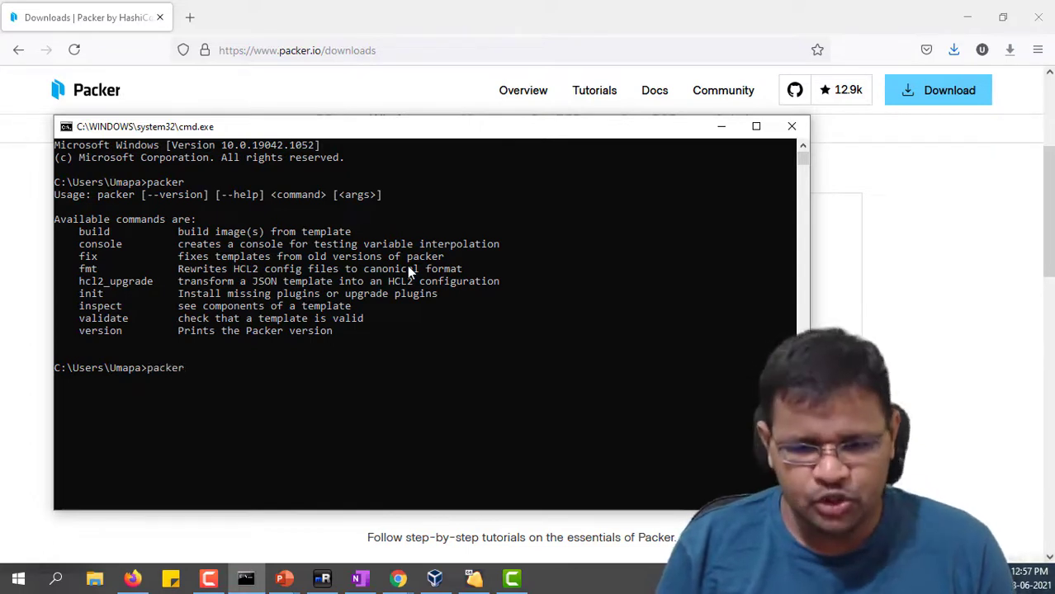
{"action": "type", "text": " --version"}
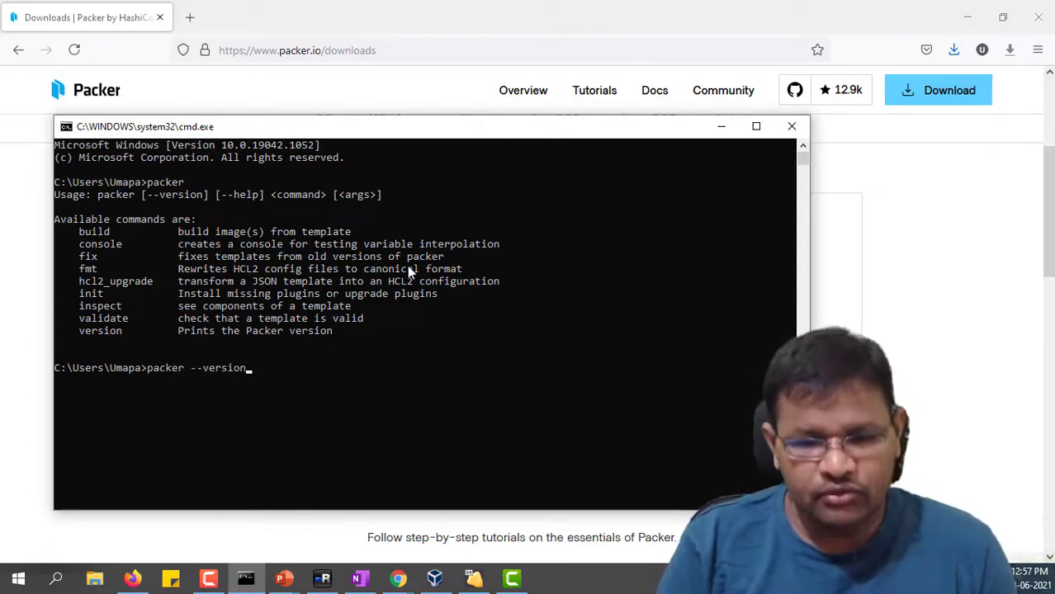
{"action": "key", "text": "Return"}
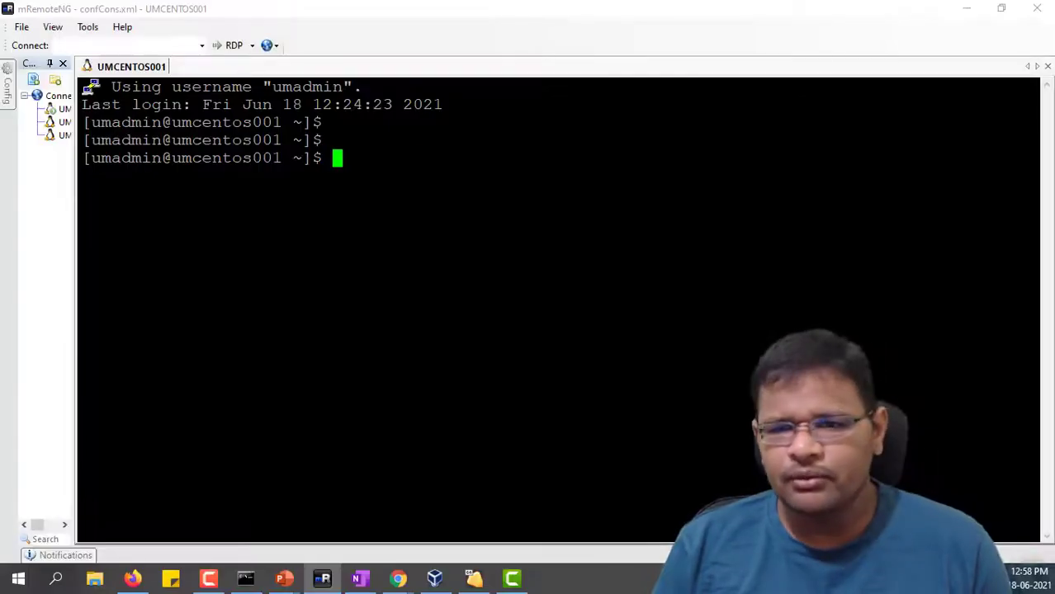
- Switch to Firefox and display the Linux CentOS/RHEL package manager commands on the Packer downloads page
{"action": "key", "text": "Return"}
{"action": "key", "text": "Return"}
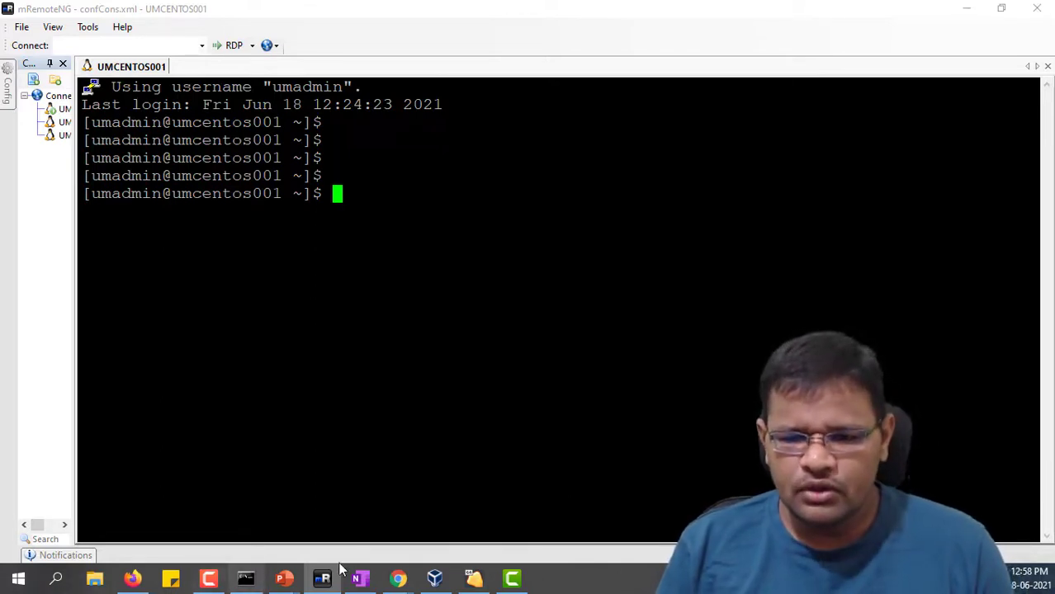
{"action": "left_click", "coordinate": [132, 579]}
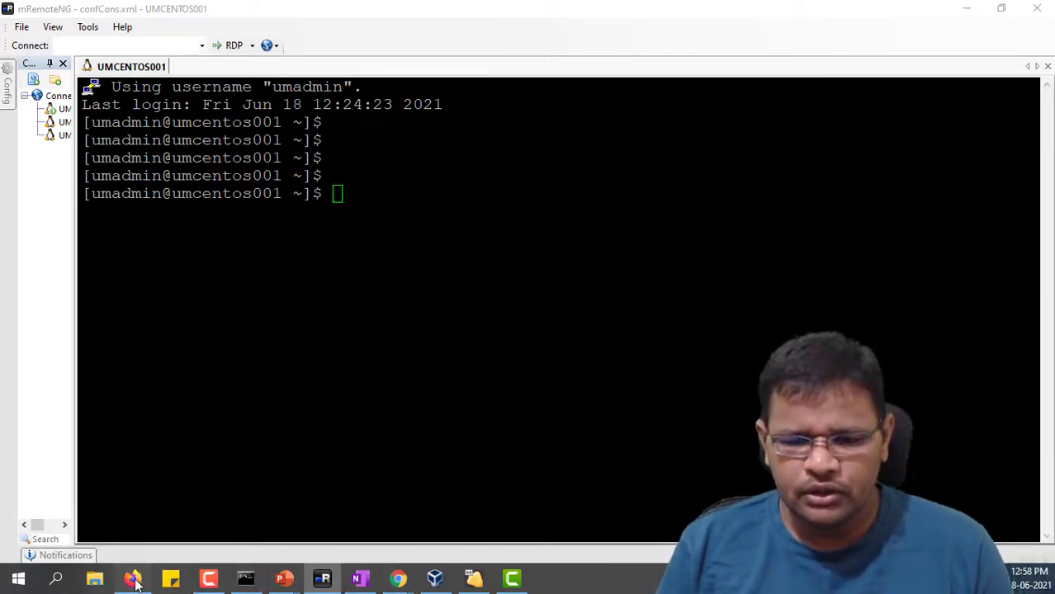
{"action": "left_click", "coordinate": [485, 132]}
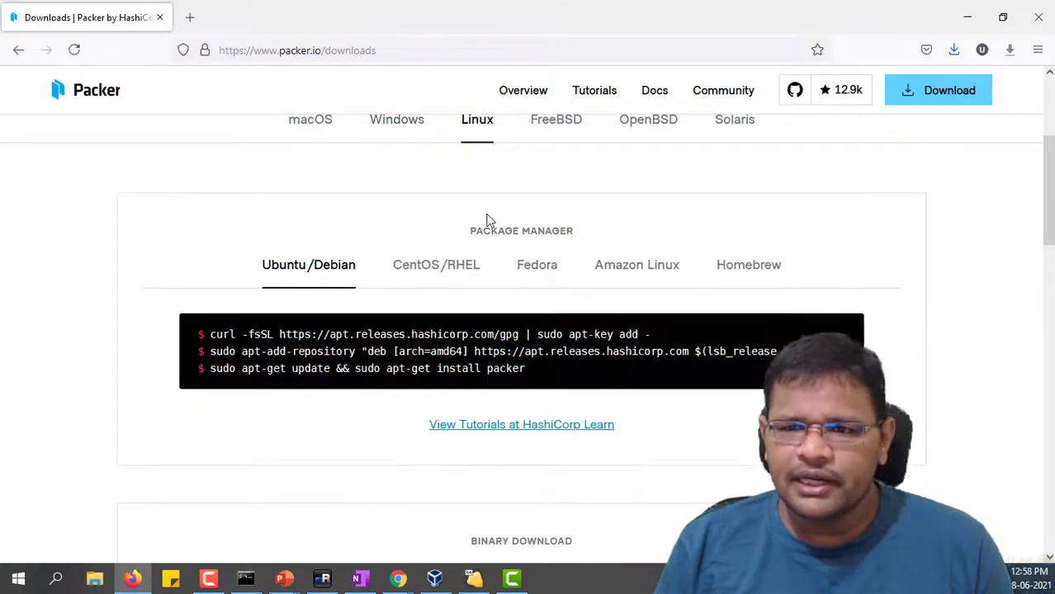
{"action": "left_click", "coordinate": [466, 270]}
{"action": "left_click_drag", "start_coordinate": [423, 370], "coordinate": [252, 345]}
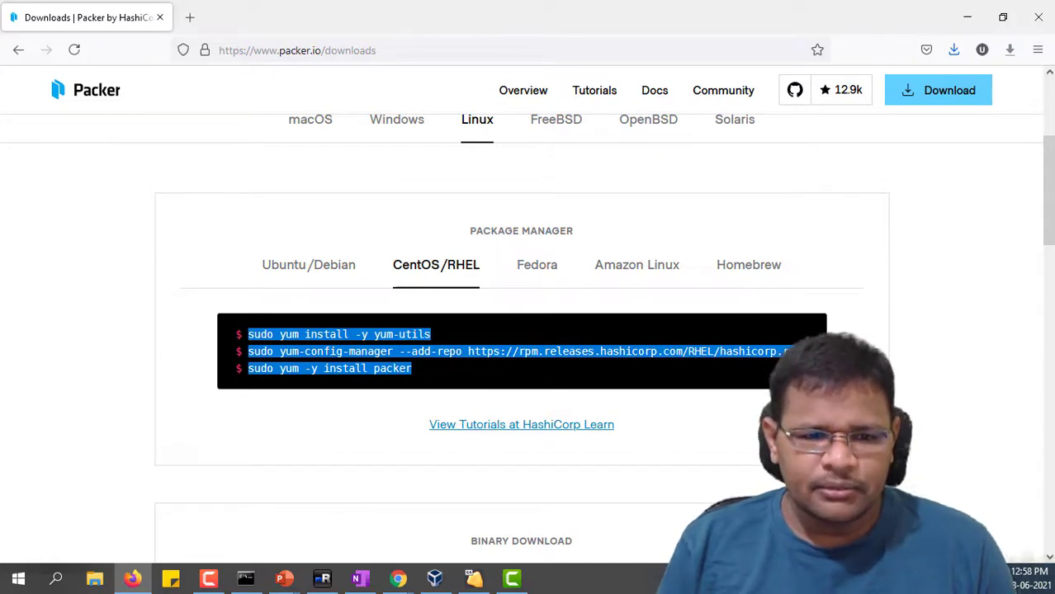
{"action": "left_click", "coordinate": [310, 468]}
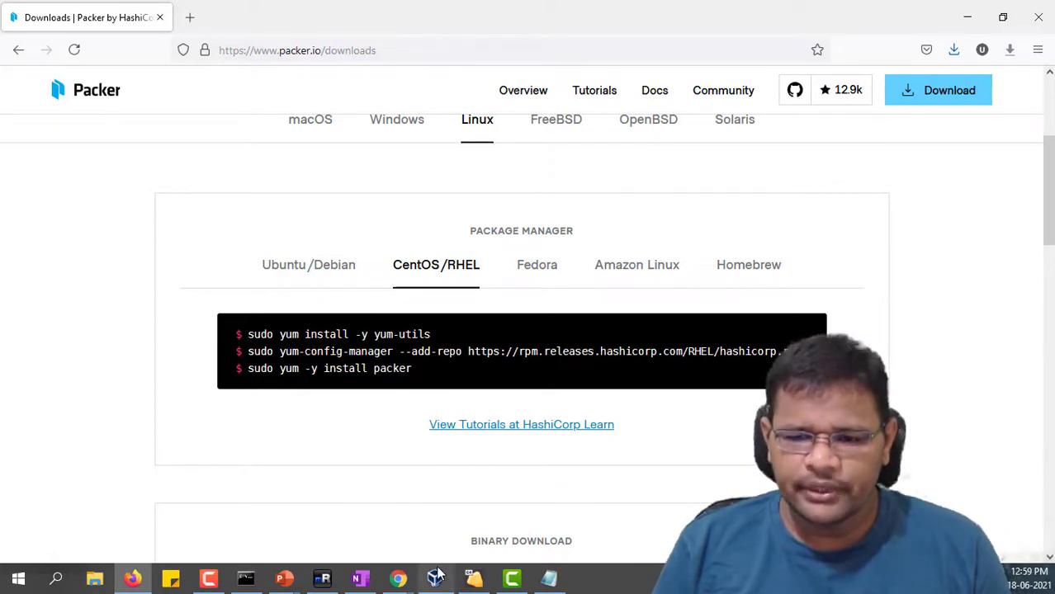
- Switch to the UMCENTOS001 session in mRemoteNG, become root with sudo su - and the account password, and clear the terminal
{"action": "left_click", "coordinate": [322, 580]}
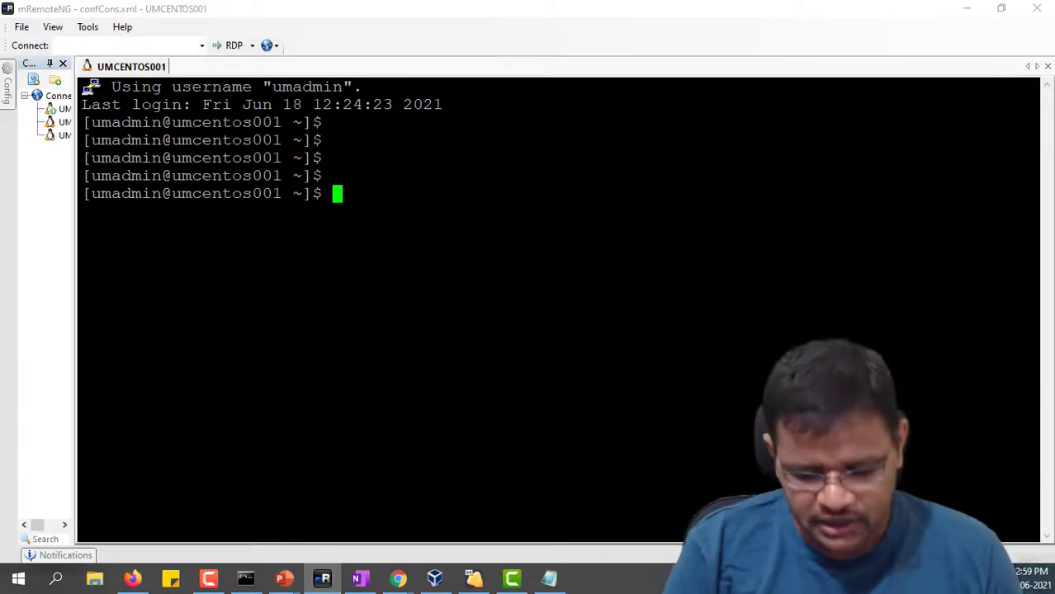
{"action": "type", "text": "sudo su -"}
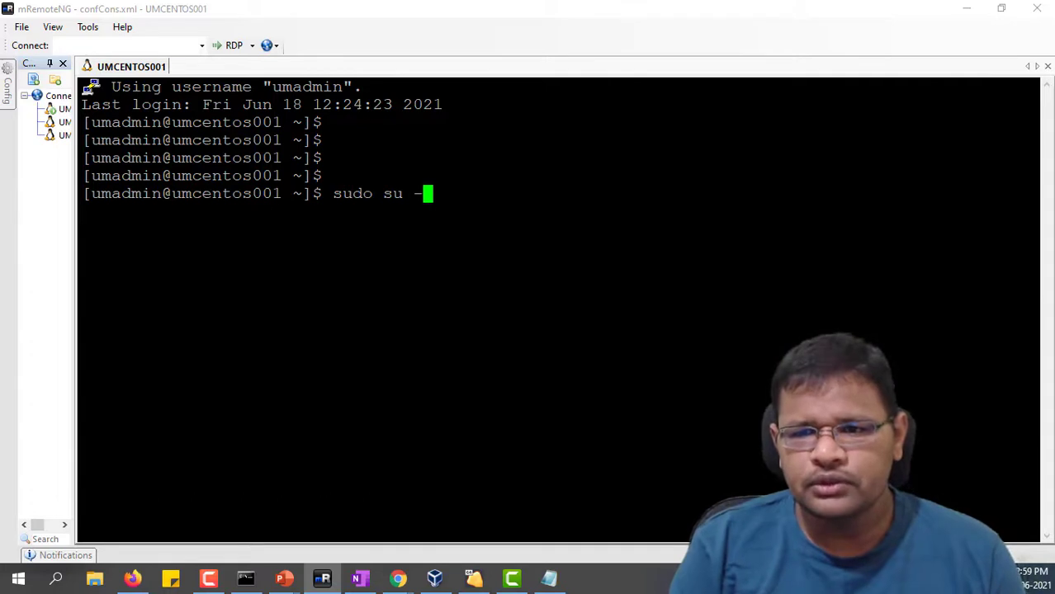
{"action": "key", "text": "Return"}
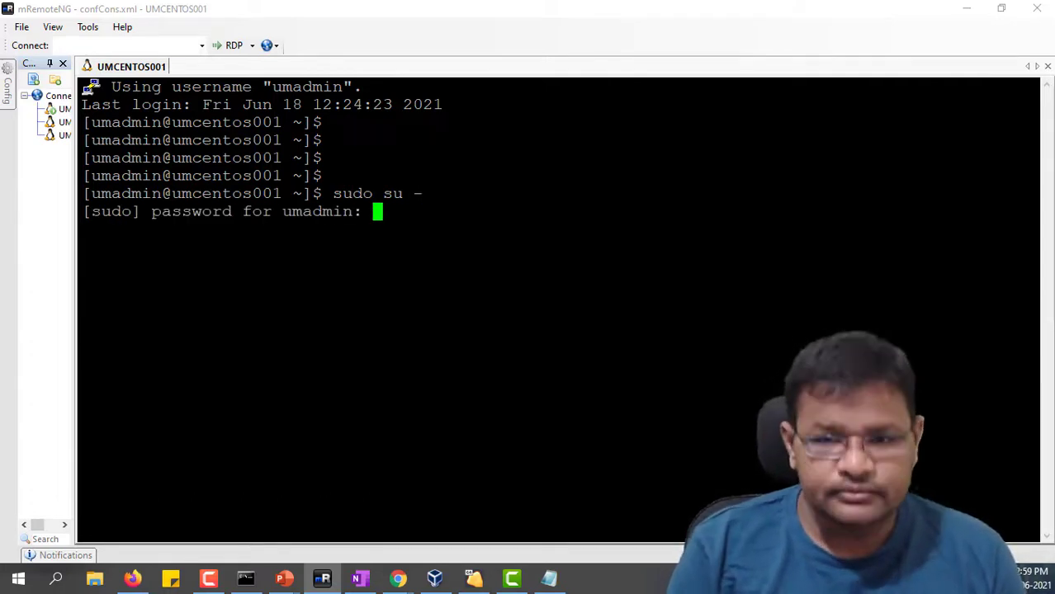
{"action": "key", "text": "Return"}
{"action": "type", "text": "clear"}
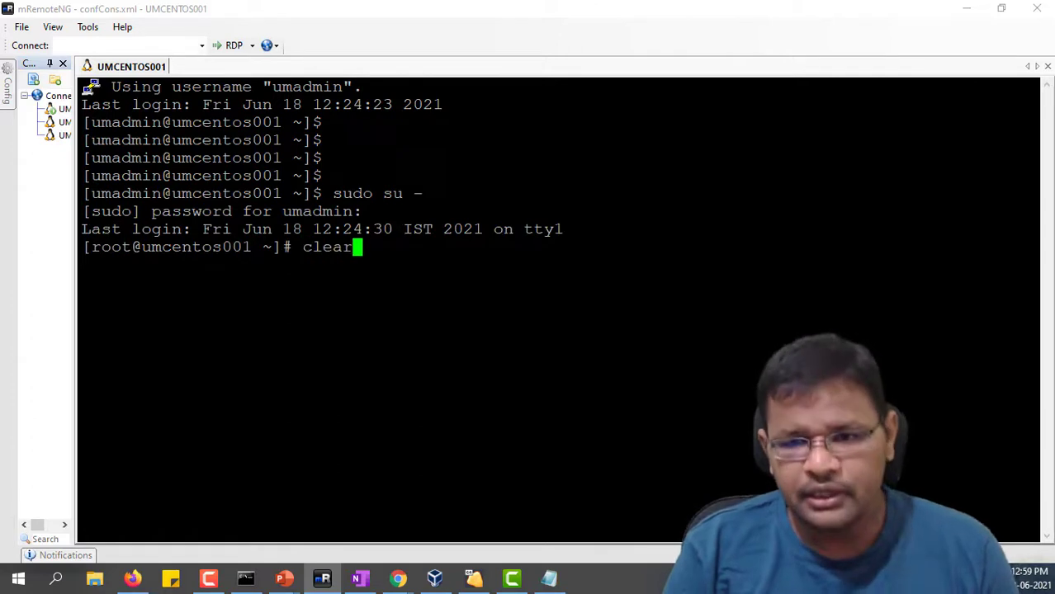
{"action": "key", "text": "Return"}
- Install the yum-utils package by running yum install -y yum-utils
{"action": "type", "text": "y"}
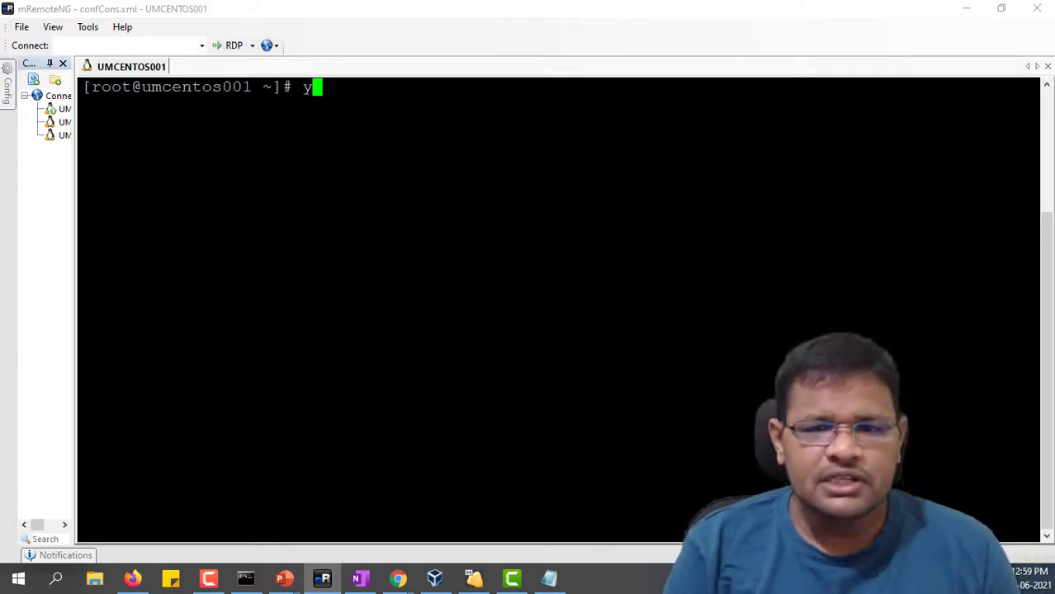
{"action": "type", "text": "um instal"}
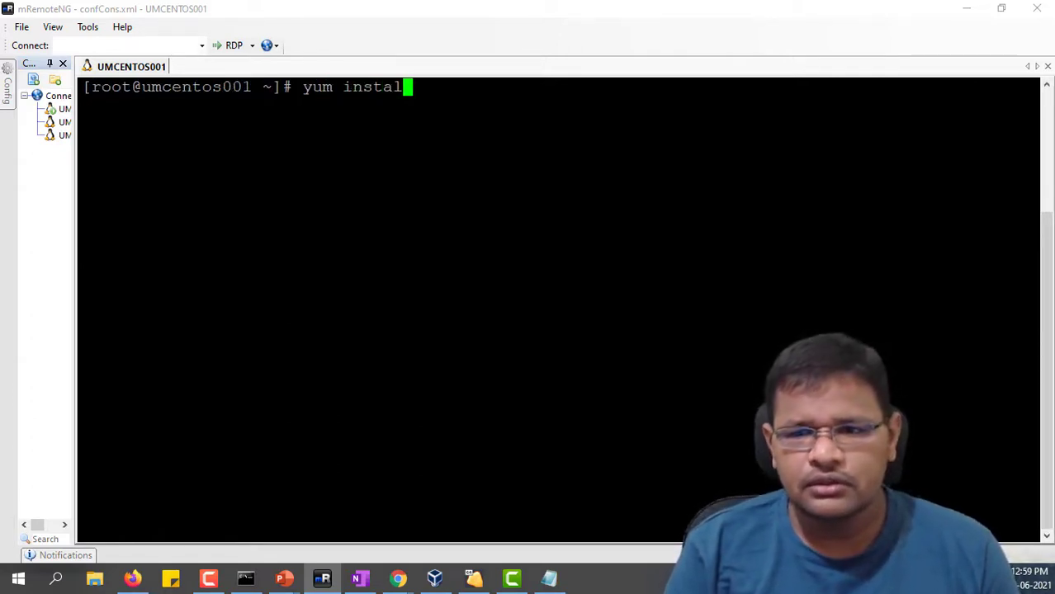
{"action": "type", "text": "l -y "}
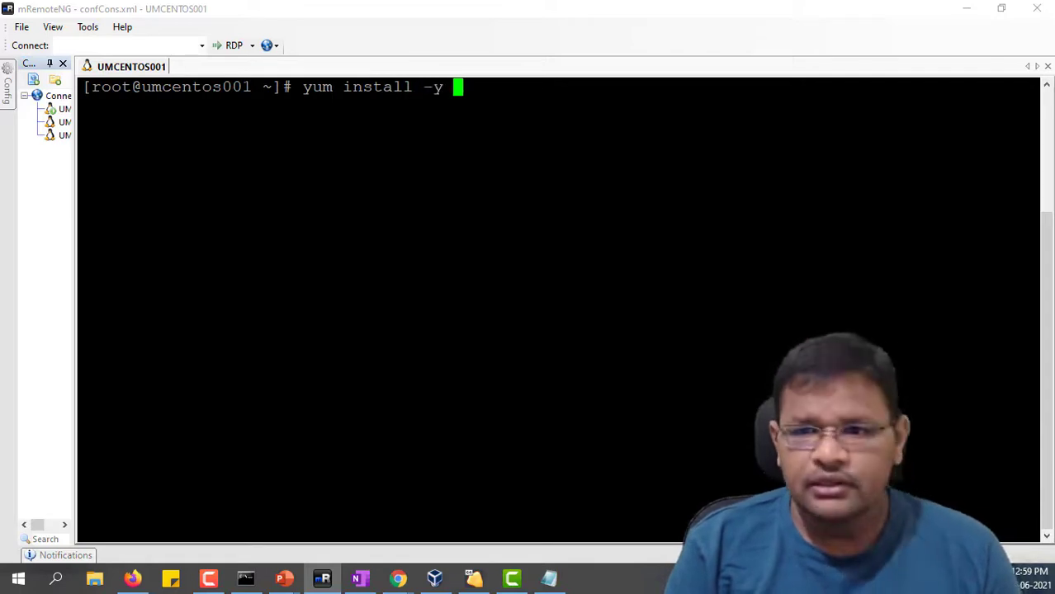
{"action": "type", "text": "yum-"}
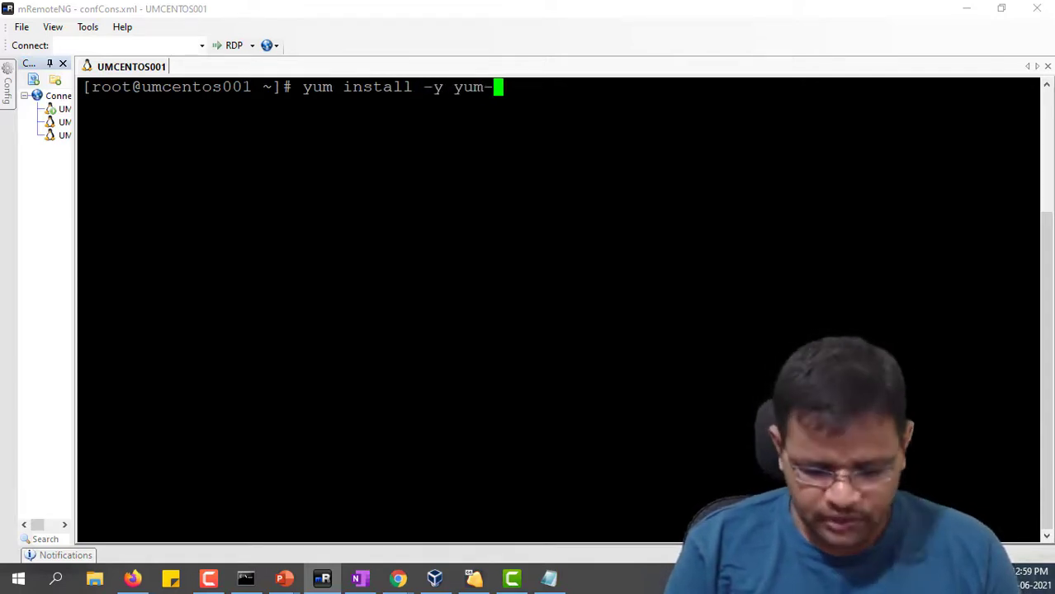
{"action": "type", "text": "util"}
{"action": "type", "text": "s"}
{"action": "key", "text": "Return"}
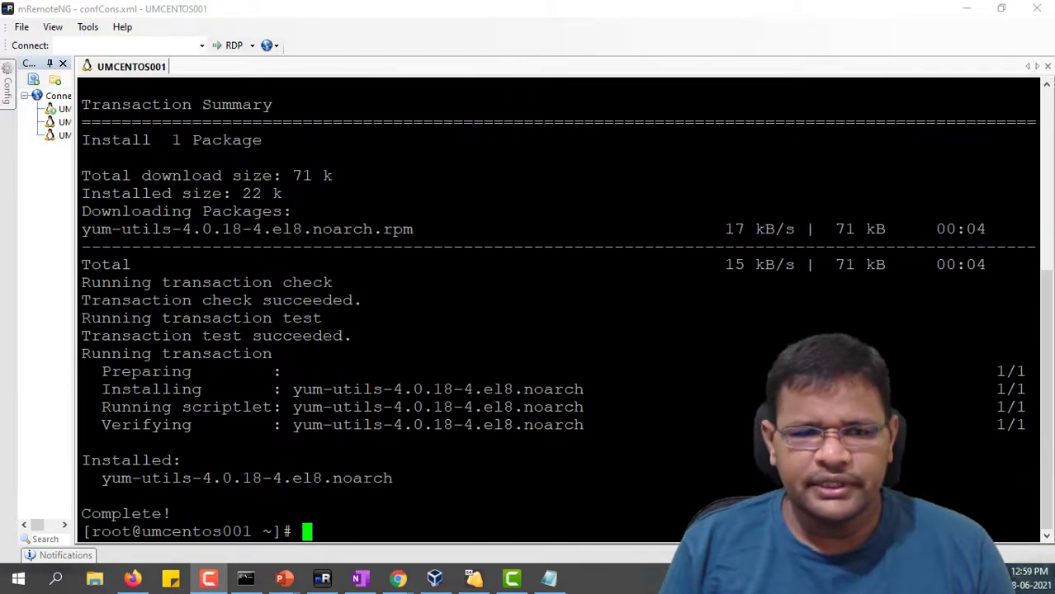
{"action": "type", "text": "yum "}
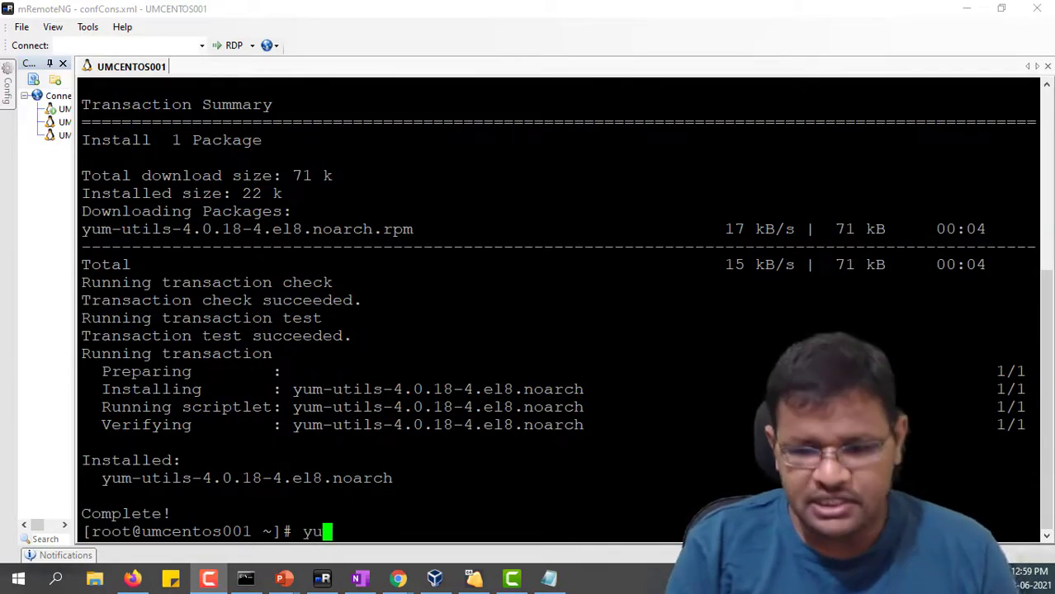
{"action": "type", "text": "con"}
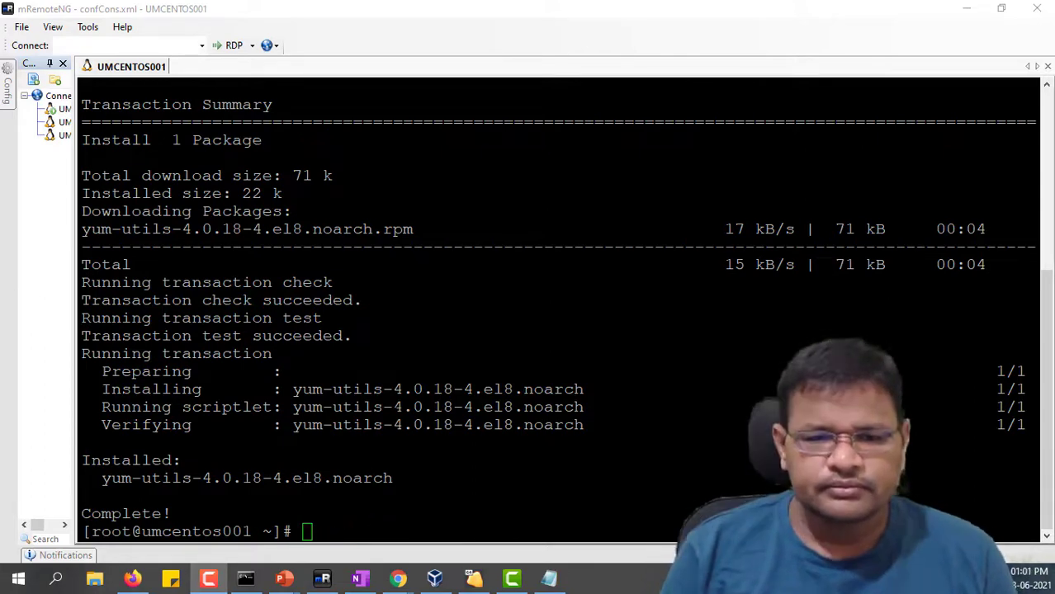
{"action": "type", "text": "yum-config-manager --add-repo https://rpm.releases.hashicorp.com/RHEL/hashicorp.repo"}
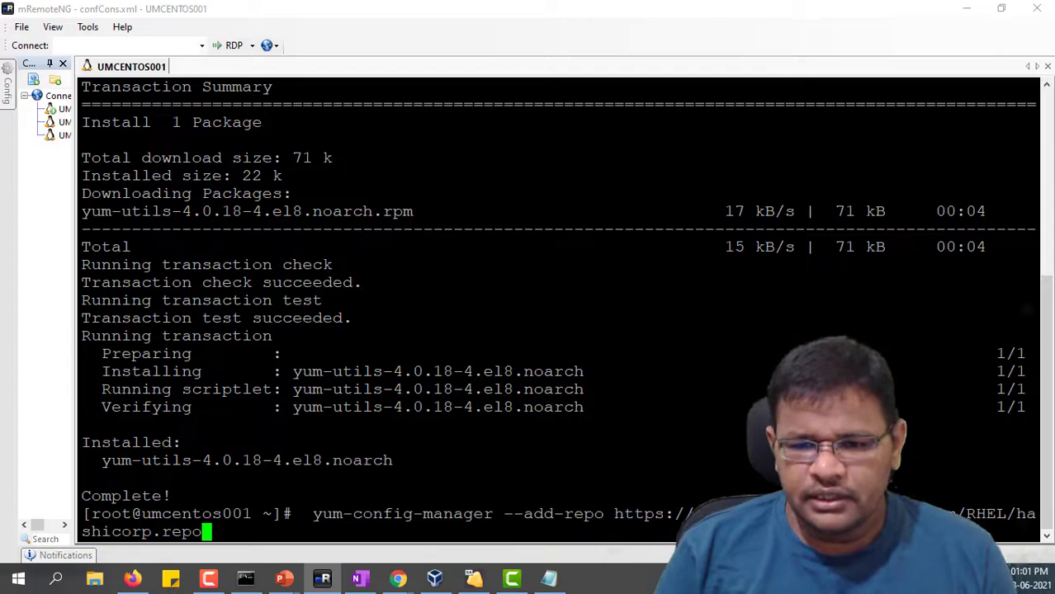
{"action": "key", "text": "Return"}
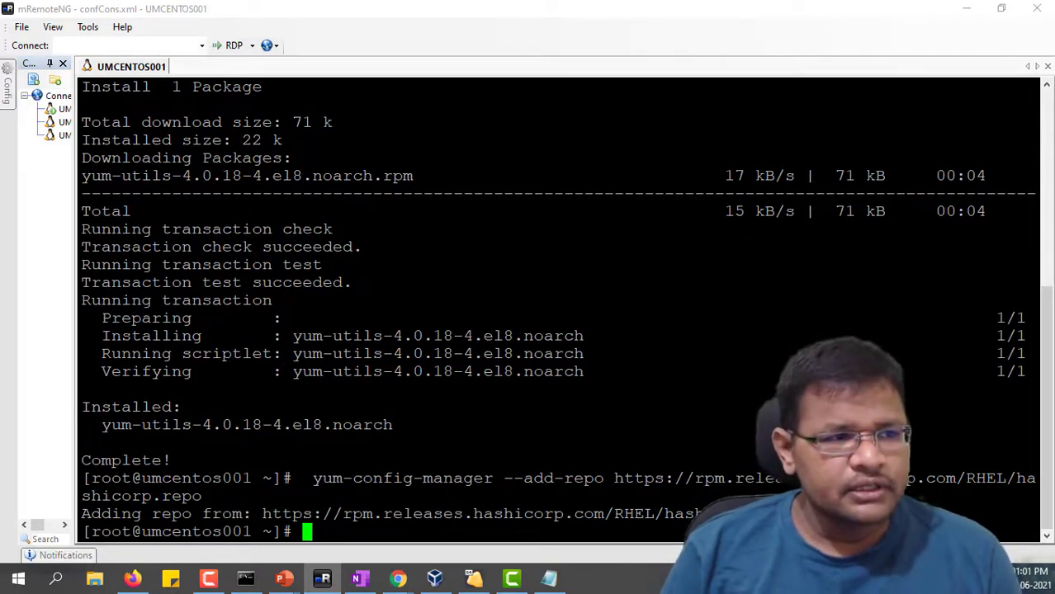
- Install Packer on the CentOS machine by running yum -y install packer
{"action": "type", "text": "yum "}
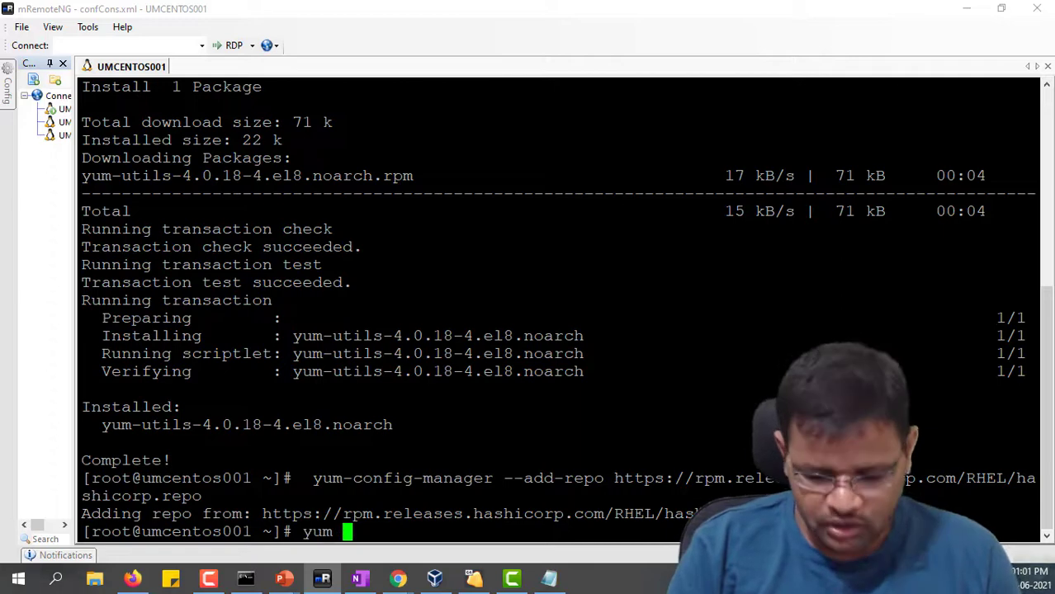
{"action": "type", "text": "-y ins"}
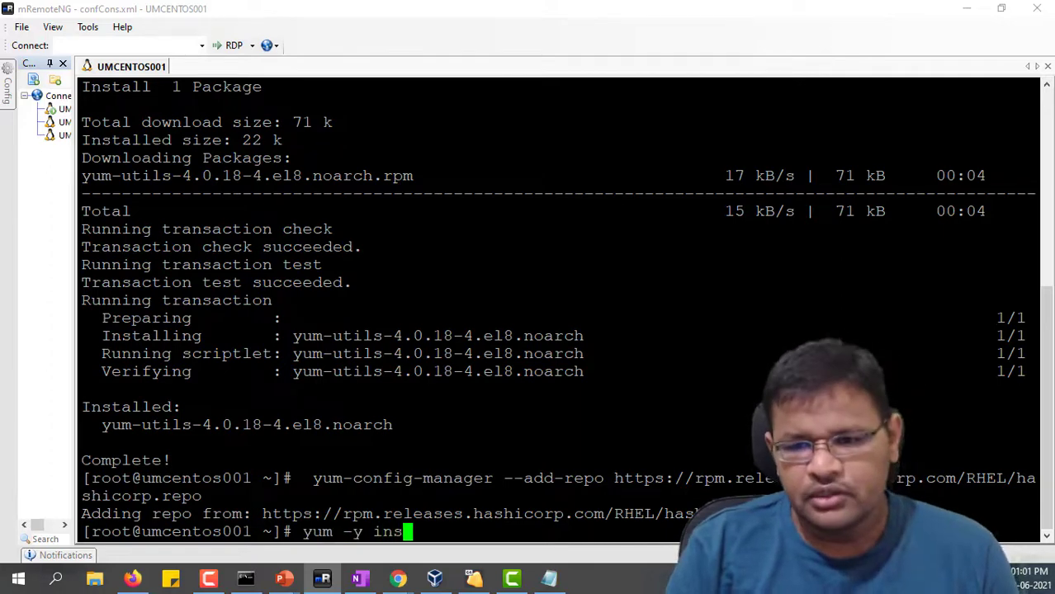
{"action": "type", "text": "tall packer"}
{"action": "key", "text": "Return"}
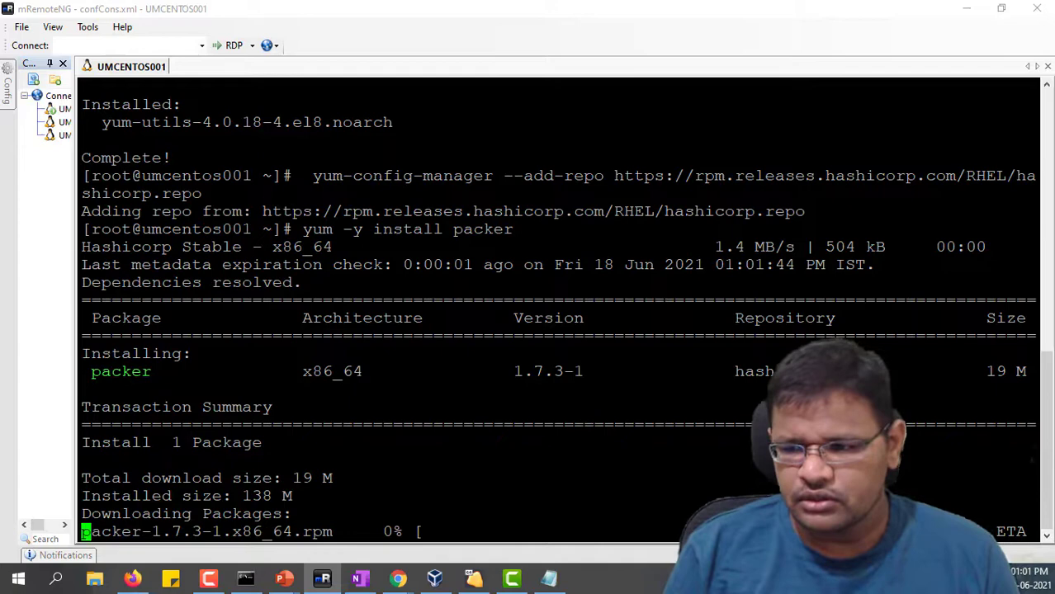
{"action": "key", "text": "Down"}
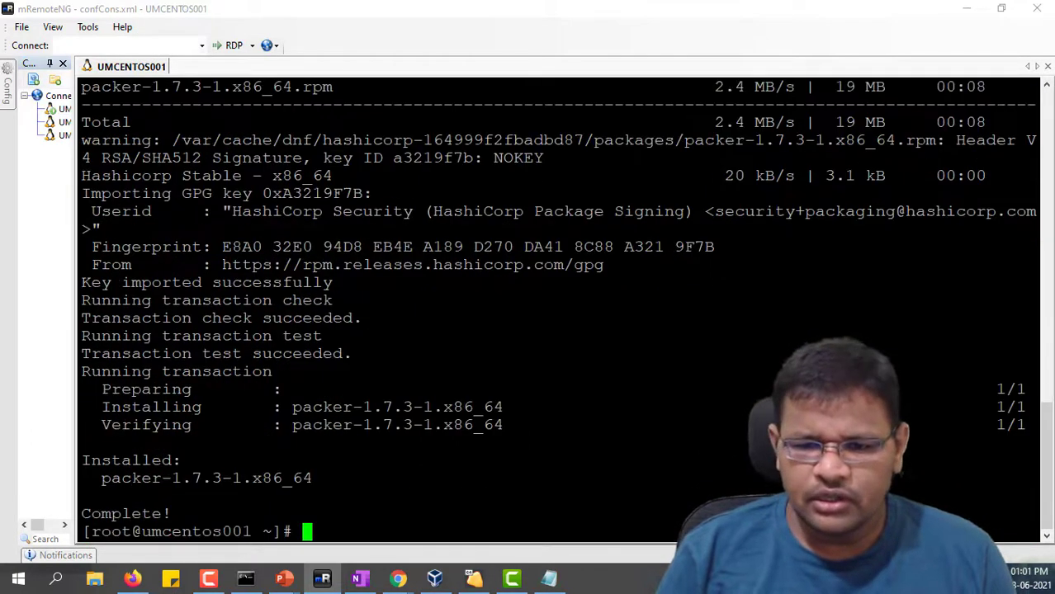
{"action": "key", "text": "Return"}
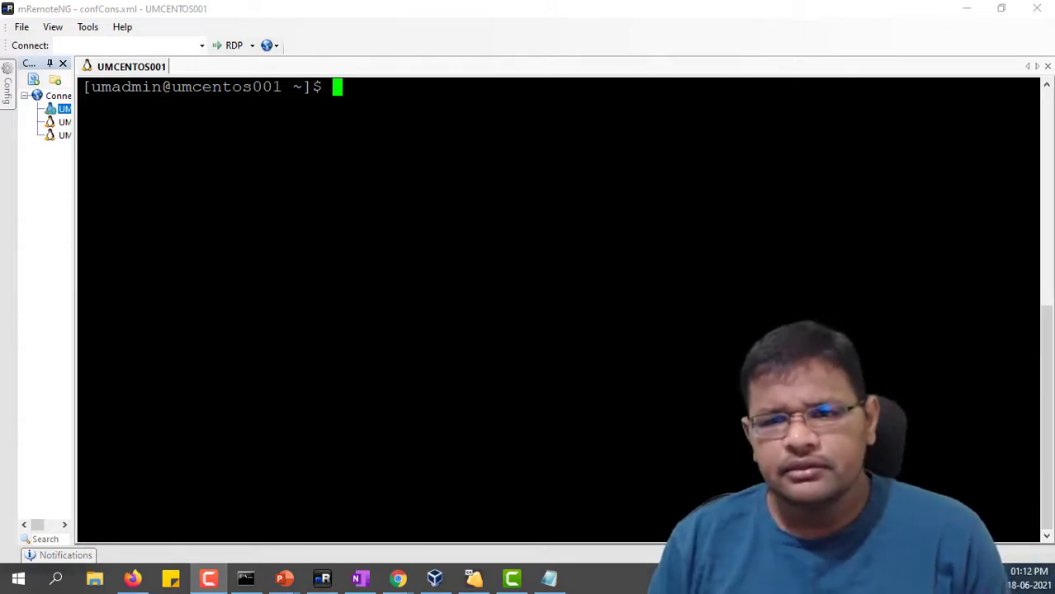
- Run packer without arguments from the regular user's CentOS prompt to list its available commands
{"action": "type", "text": "pcat"}
{"action": "key", "text": "BackSpace"}
{"action": "key", "text": "BackSpace"}
{"action": "key", "text": "BackSpace"}
{"action": "type", "text": "acker"}
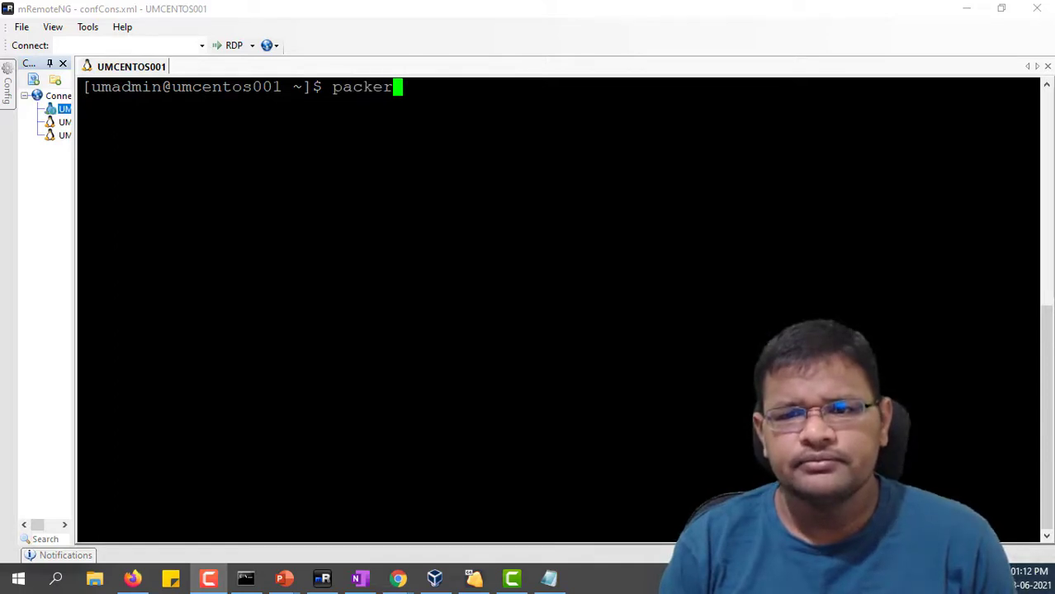
{"action": "key", "text": "Return"}
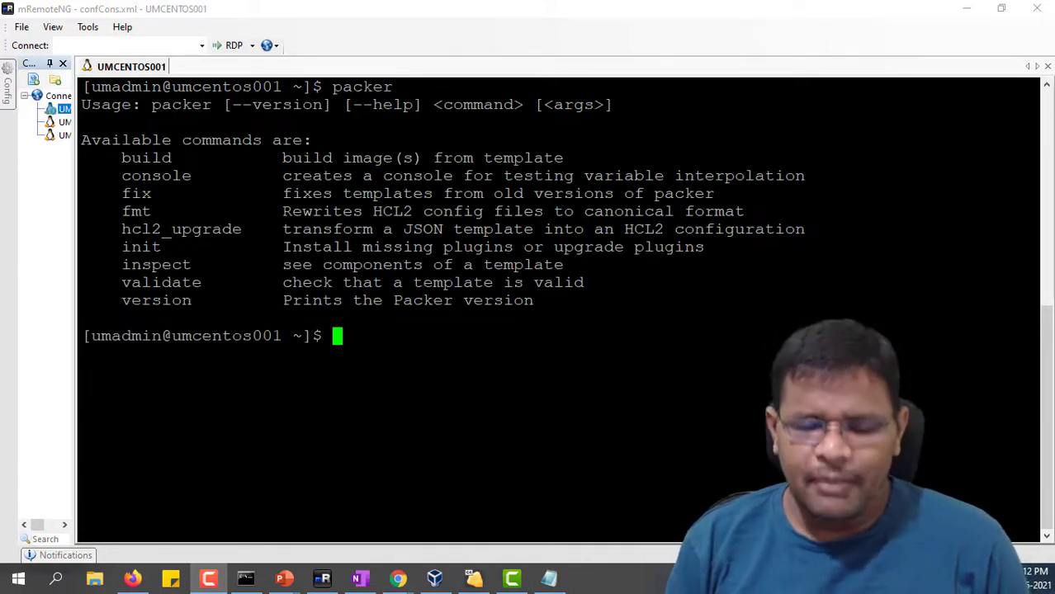
- Check the Packer version on the CentOS machine with packer --version
{"action": "type", "text": "packer "}
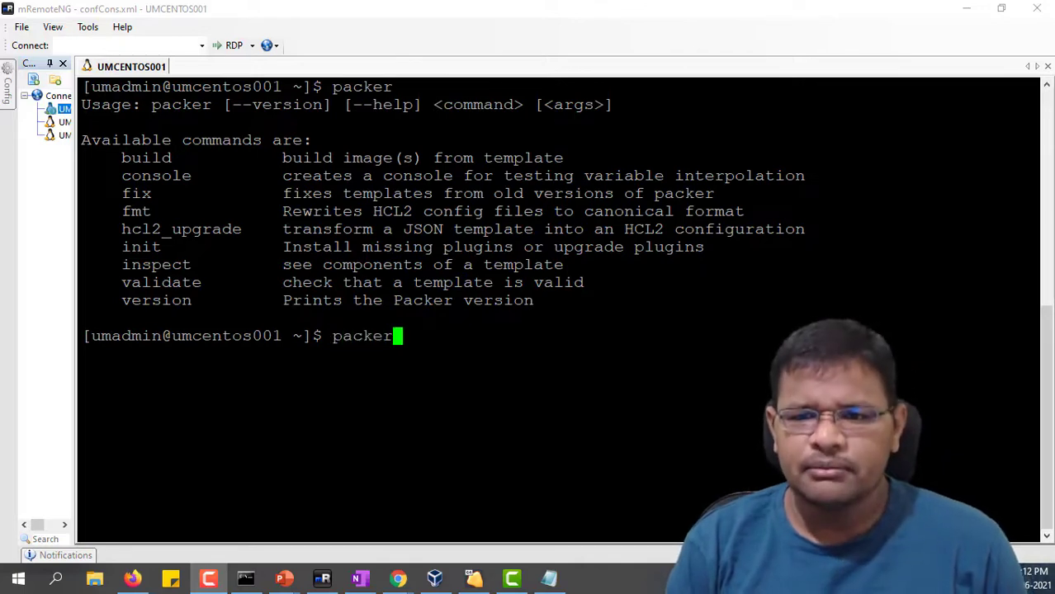
{"action": "type", "text": "--versio"}
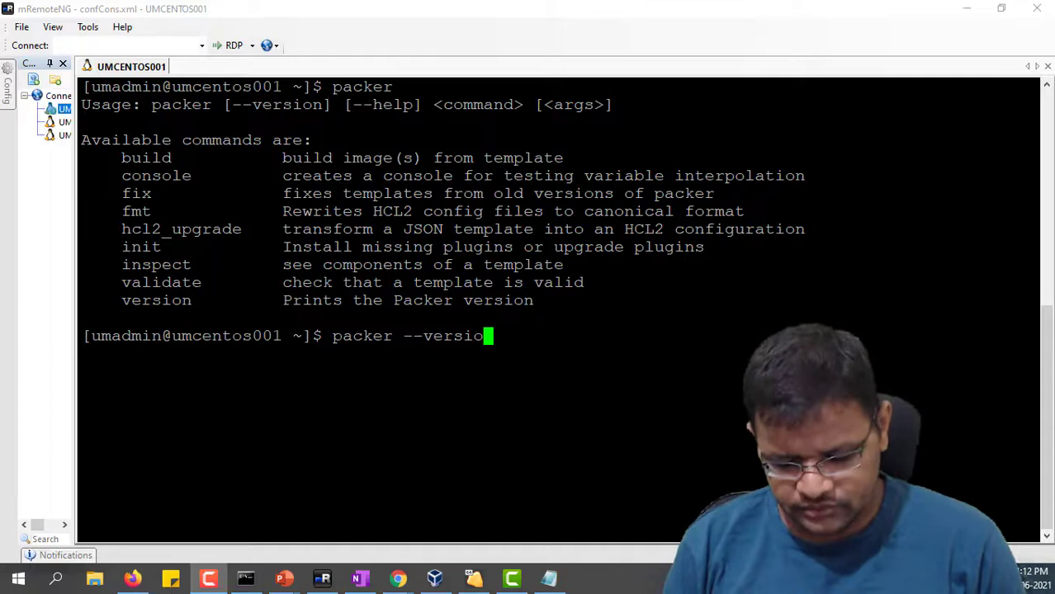
{"action": "type", "text": "n"}
{"action": "key", "text": "Return"}
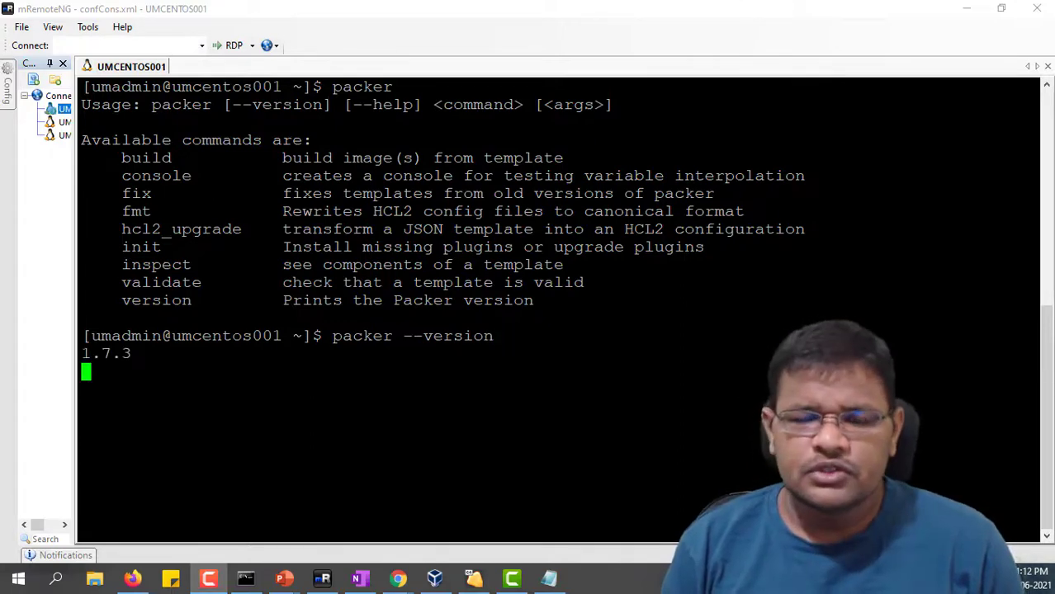